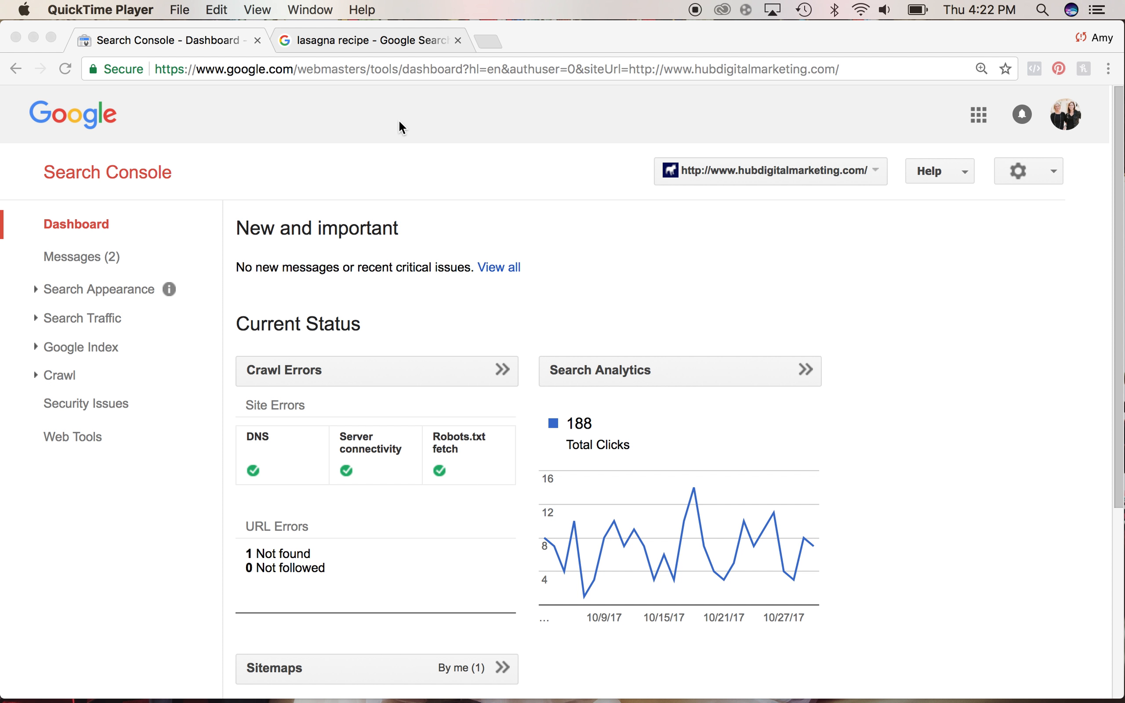
- Switch to the lasagna recipe search tab and examine the featured recipe snippet at the top of the results
{"action": "left_click", "coordinate": [350, 38]}
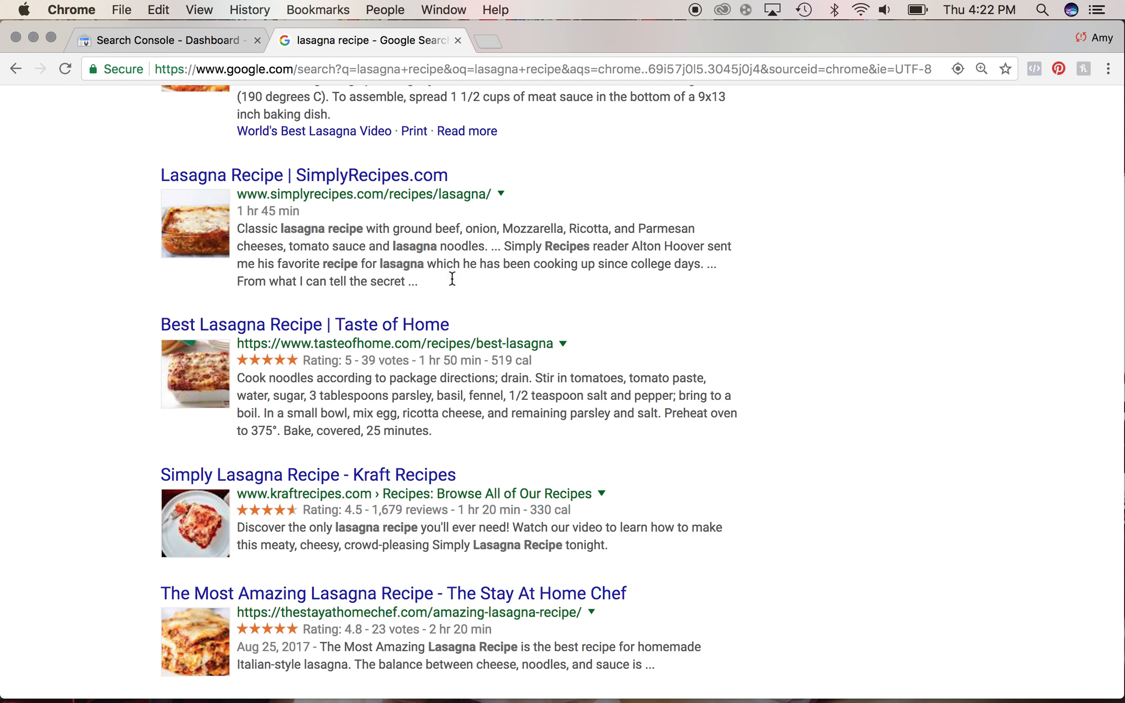
{"action": "scroll", "coordinate": [454, 269], "scroll_direction": "up", "scroll_amount": 5}
{"action": "scroll", "coordinate": [459, 266], "scroll_direction": "up", "scroll_amount": 5}
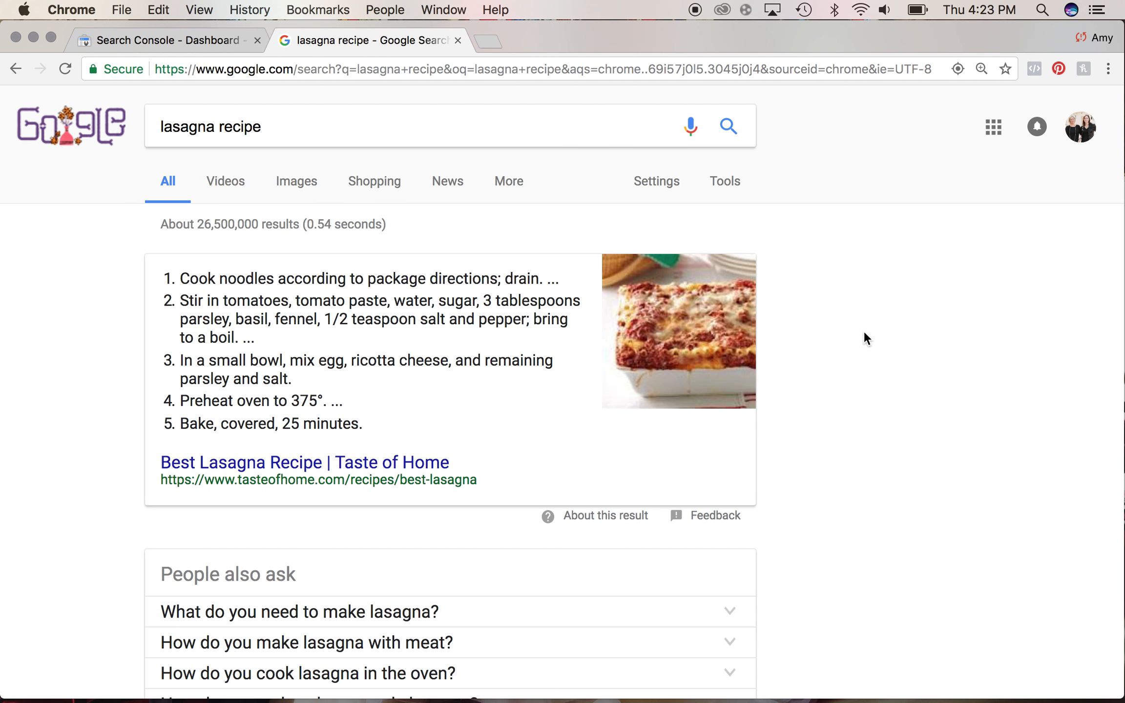
{"action": "scroll", "coordinate": [864, 337], "scroll_direction": "down", "scroll_amount": 5}
{"action": "scroll", "coordinate": [864, 337], "scroll_direction": "up", "scroll_amount": 5}
{"action": "scroll", "coordinate": [864, 336], "scroll_direction": "down", "scroll_amount": 2}
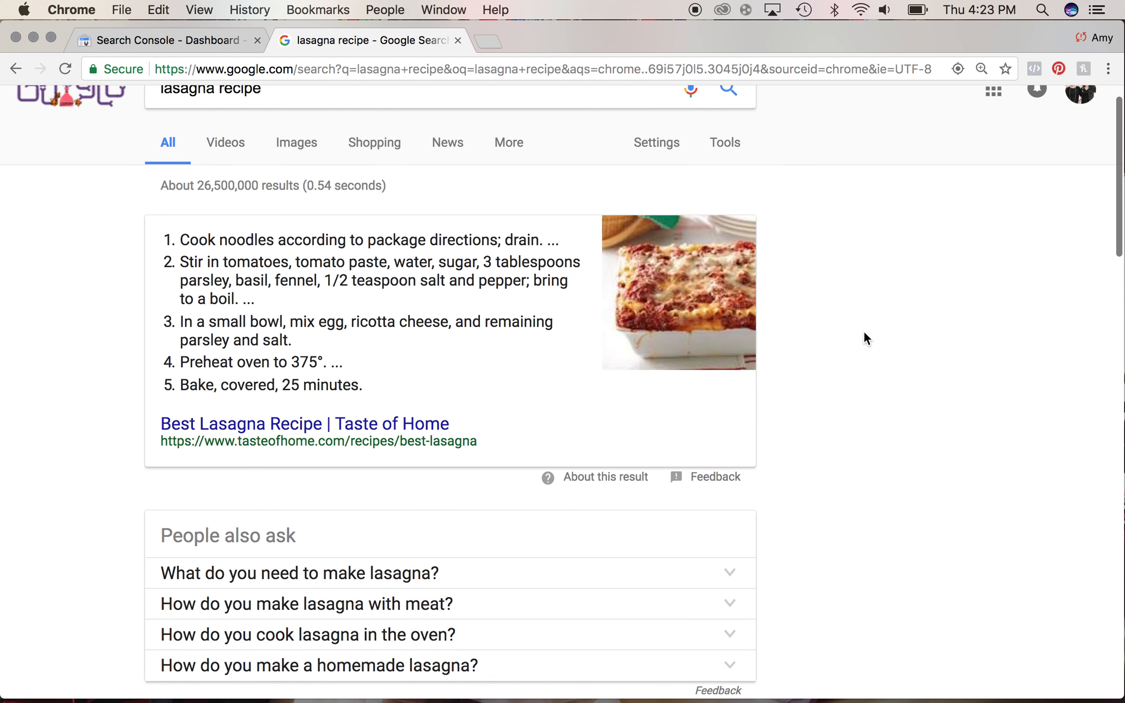
{"action": "scroll", "coordinate": [879, 335], "scroll_direction": "up", "scroll_amount": 2}
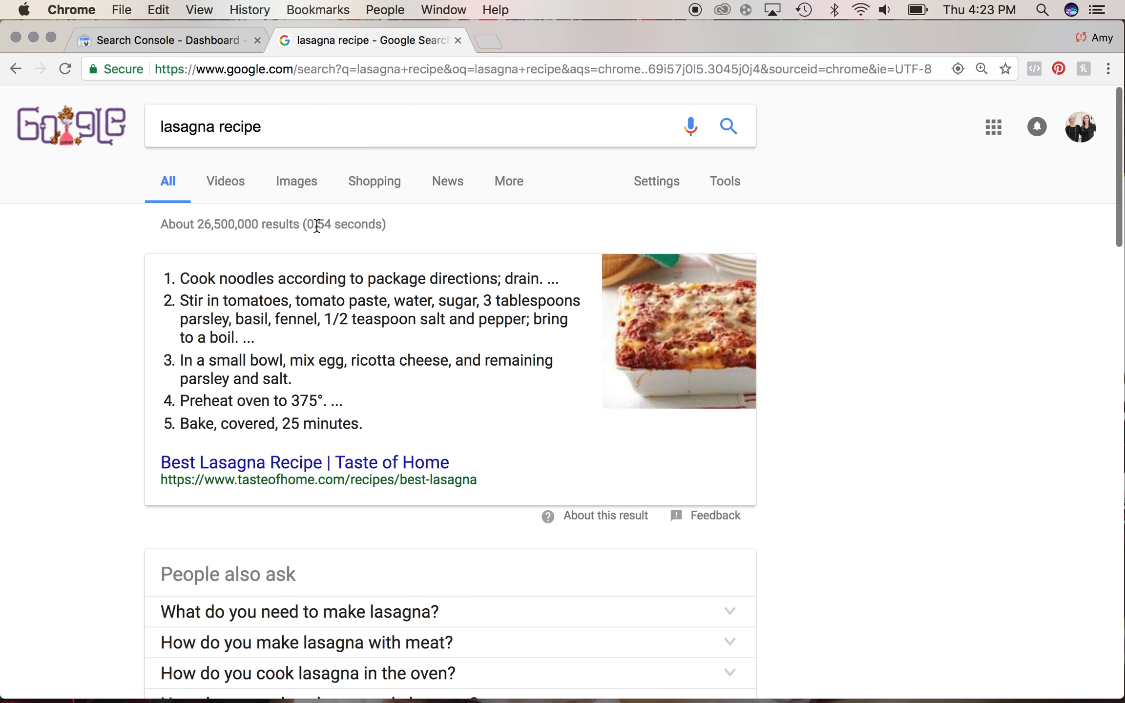
{"action": "scroll", "coordinate": [824, 377], "scroll_direction": "down", "scroll_amount": 5}
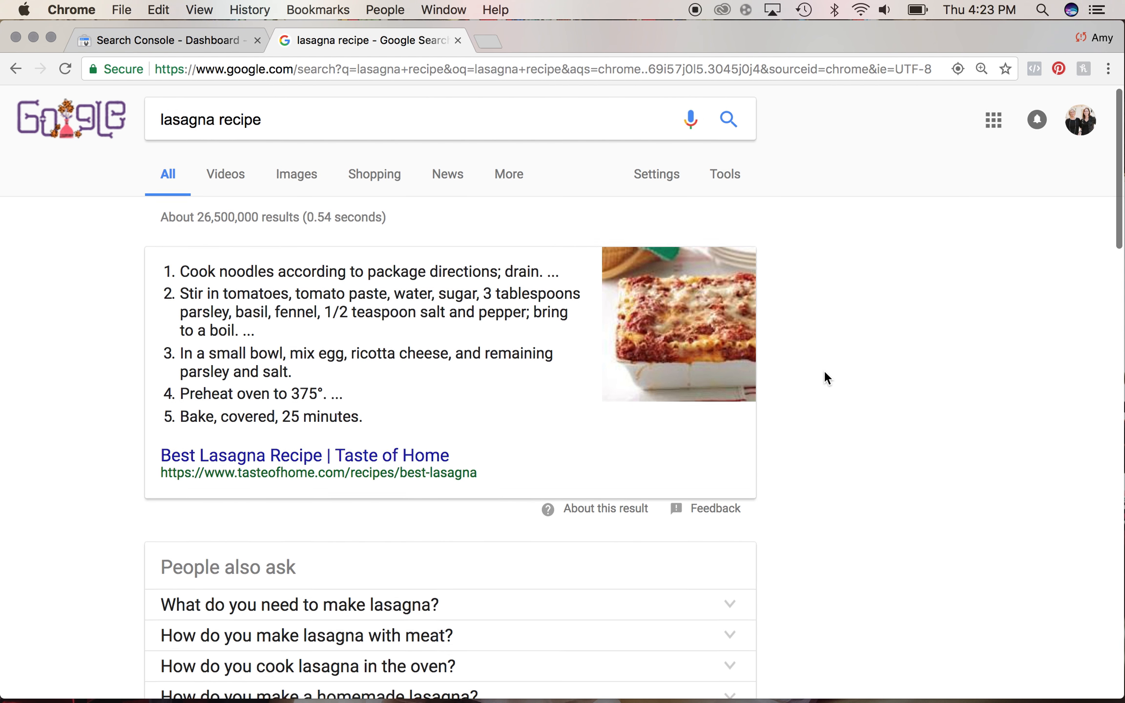
{"action": "scroll", "coordinate": [818, 396], "scroll_direction": "down", "scroll_amount": 4}
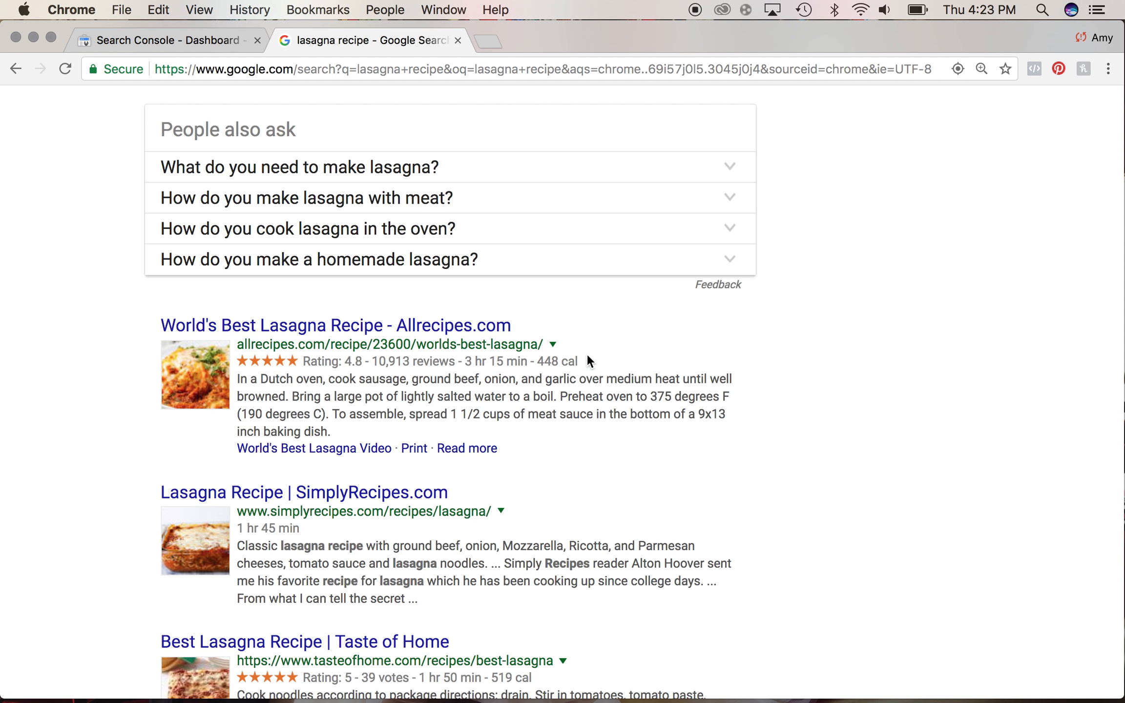
- Highlight the rating, time and calorie lines under the Allrecipes and Taste of Home results
{"action": "left_click_drag", "start_coordinate": [578, 360], "coordinate": [304, 364]}
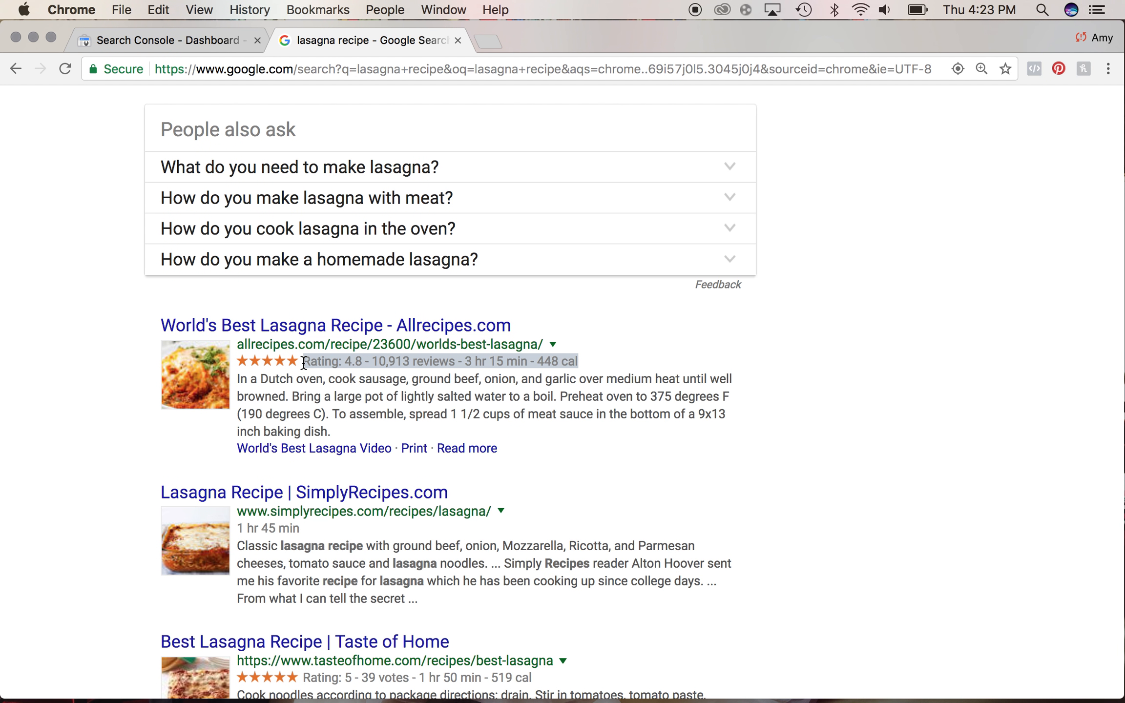
{"action": "scroll", "coordinate": [293, 456], "scroll_direction": "down", "scroll_amount": 5}
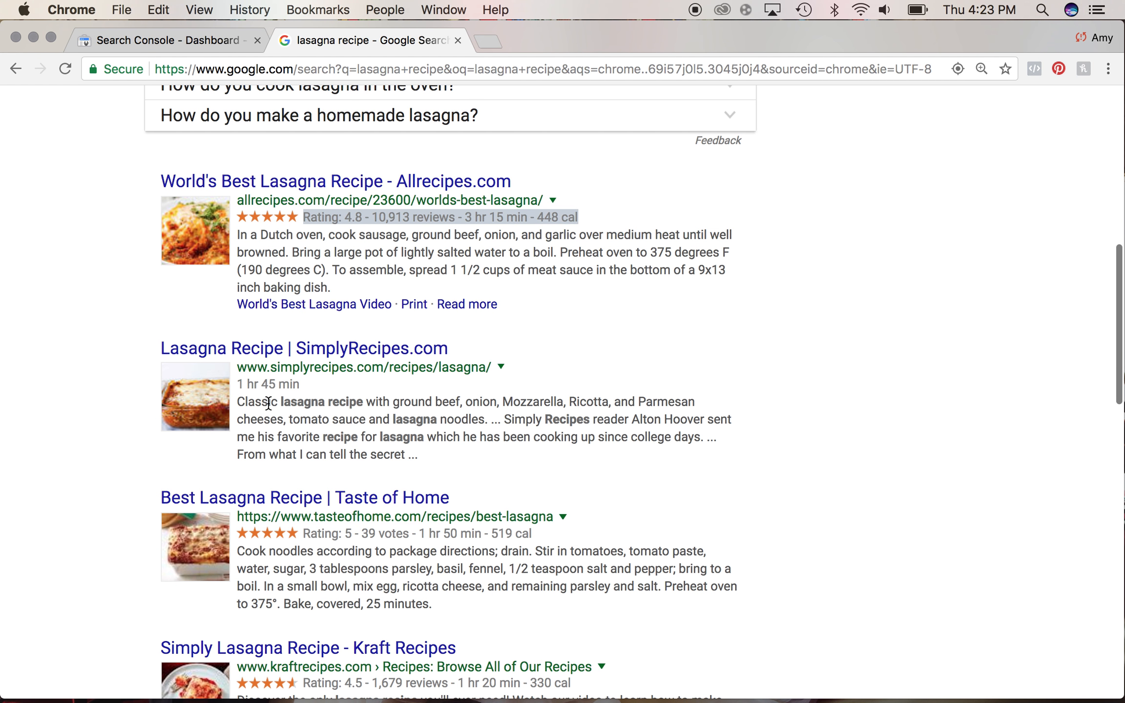
{"action": "left_click_drag", "start_coordinate": [539, 542], "coordinate": [324, 536]}
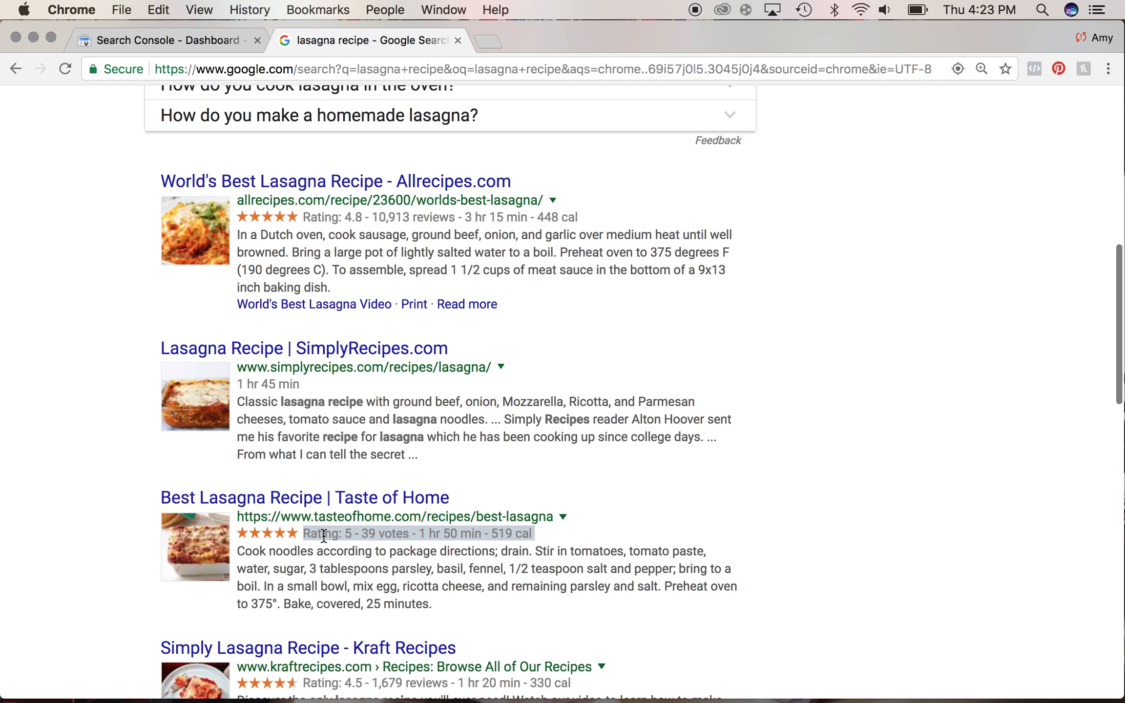
{"action": "scroll", "coordinate": [733, 549], "scroll_direction": "down", "scroll_amount": 5}
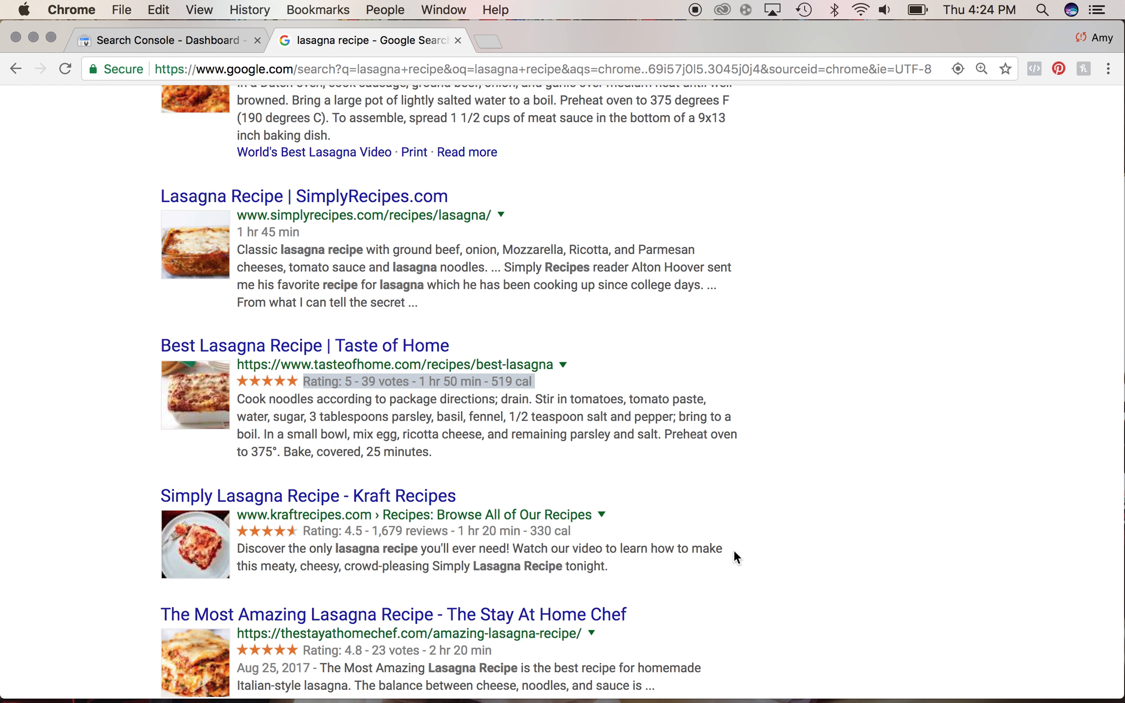
- Return to the Search Console dashboard and open Data Highlighter under Search Appearance
{"action": "left_click", "coordinate": [207, 46]}
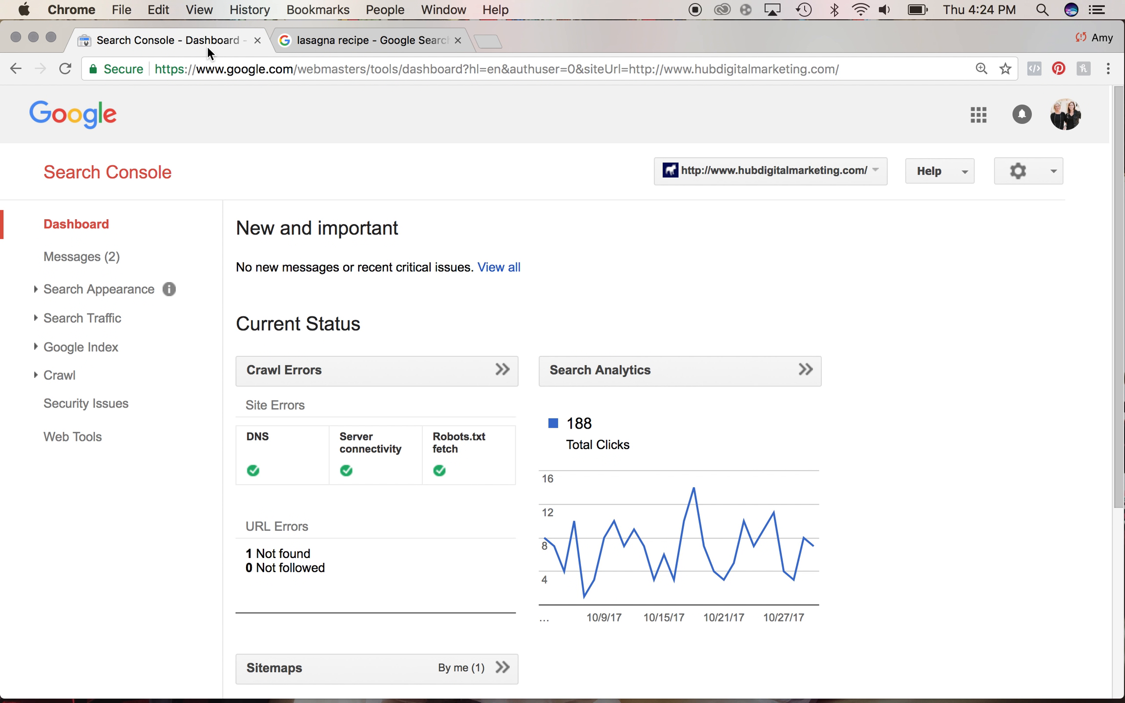
{"action": "scroll", "coordinate": [350, 138], "scroll_direction": "down", "scroll_amount": 5}
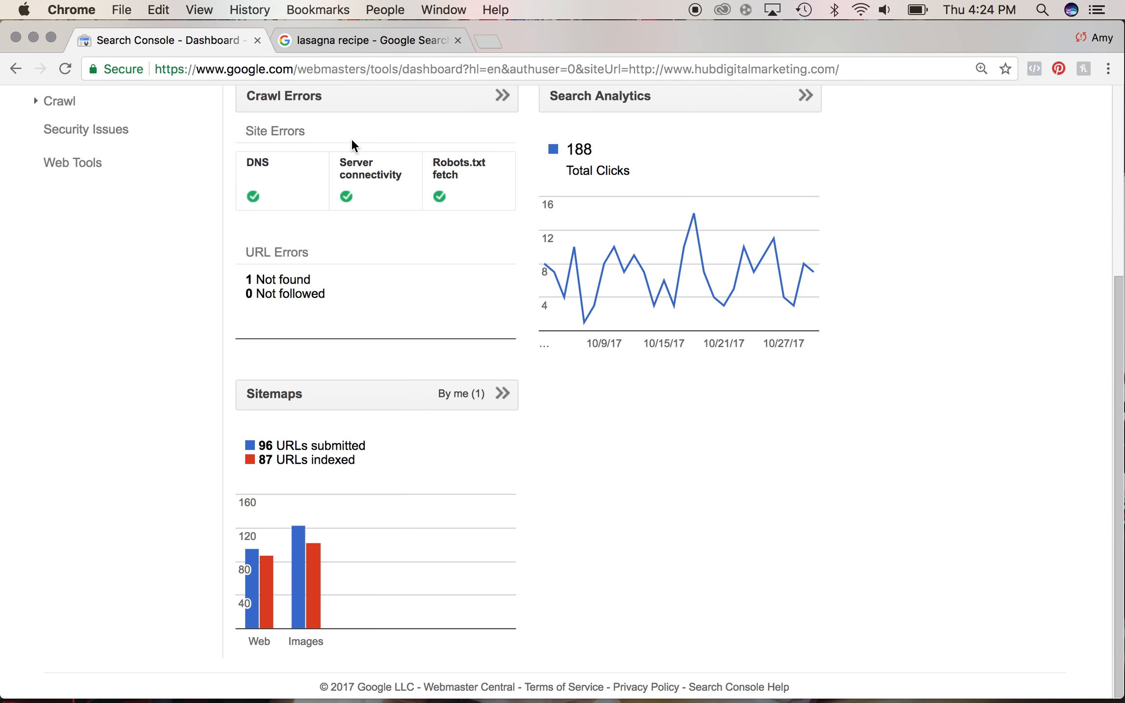
{"action": "scroll", "coordinate": [352, 141], "scroll_direction": "up", "scroll_amount": 5}
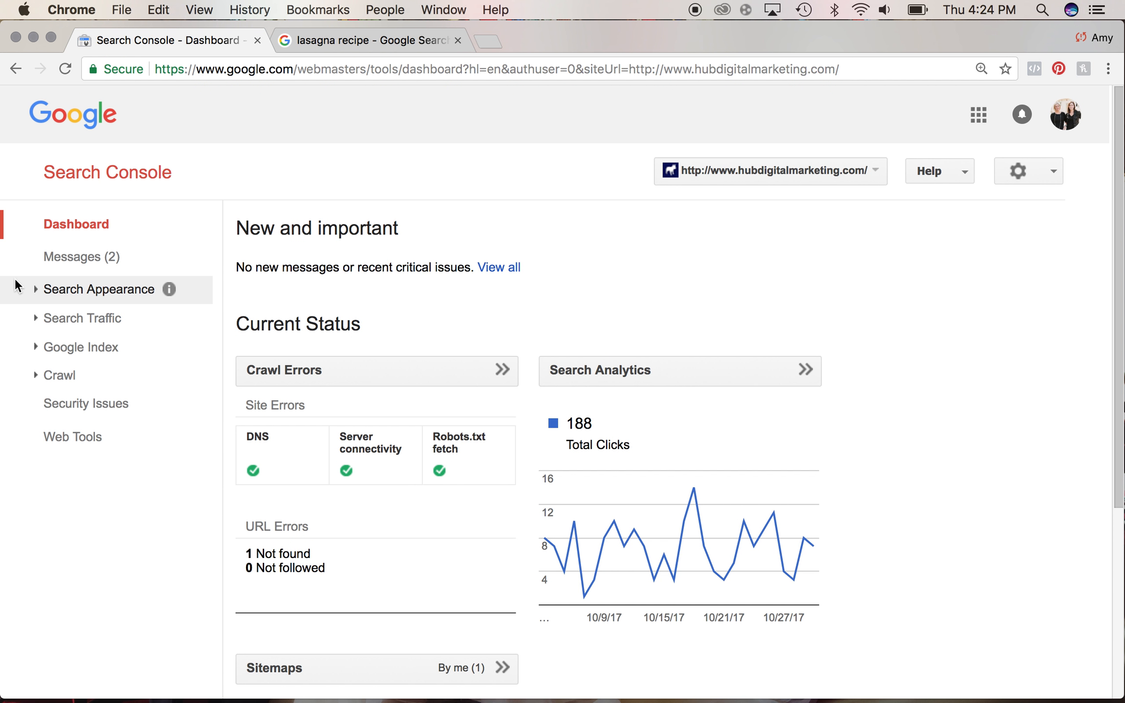
{"action": "left_click", "coordinate": [35, 288]}
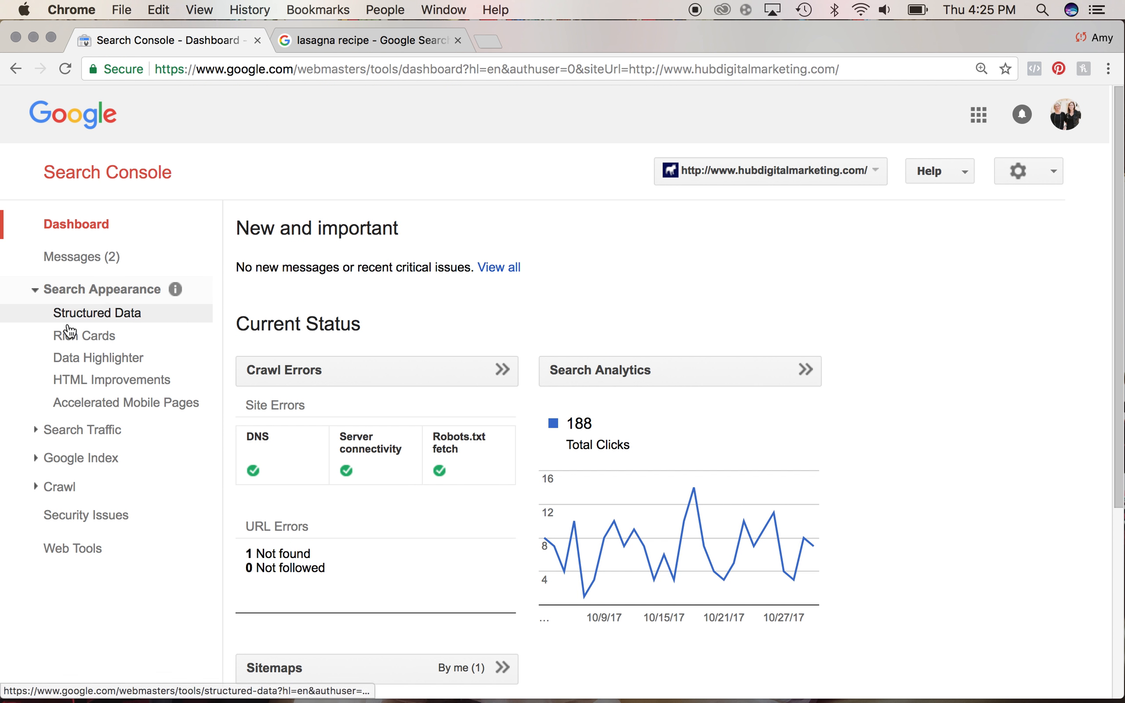
{"action": "left_click", "coordinate": [84, 360]}
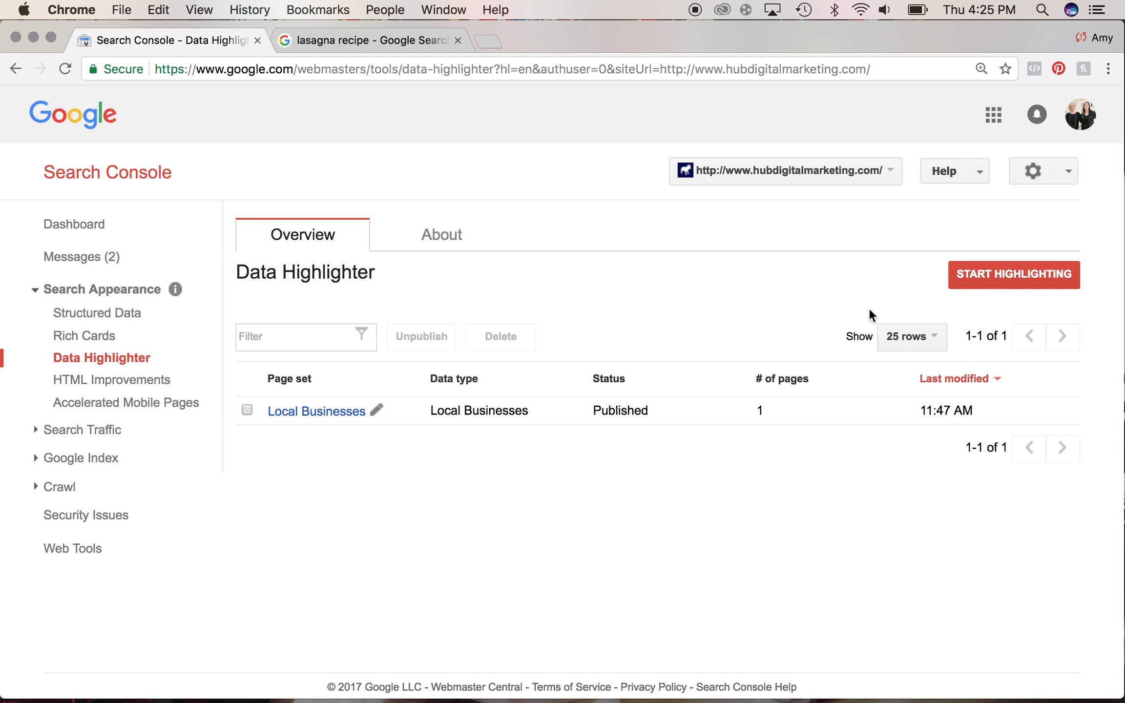
{"action": "left_click", "coordinate": [971, 278]}
{"action": "left_click", "coordinate": [426, 342]}
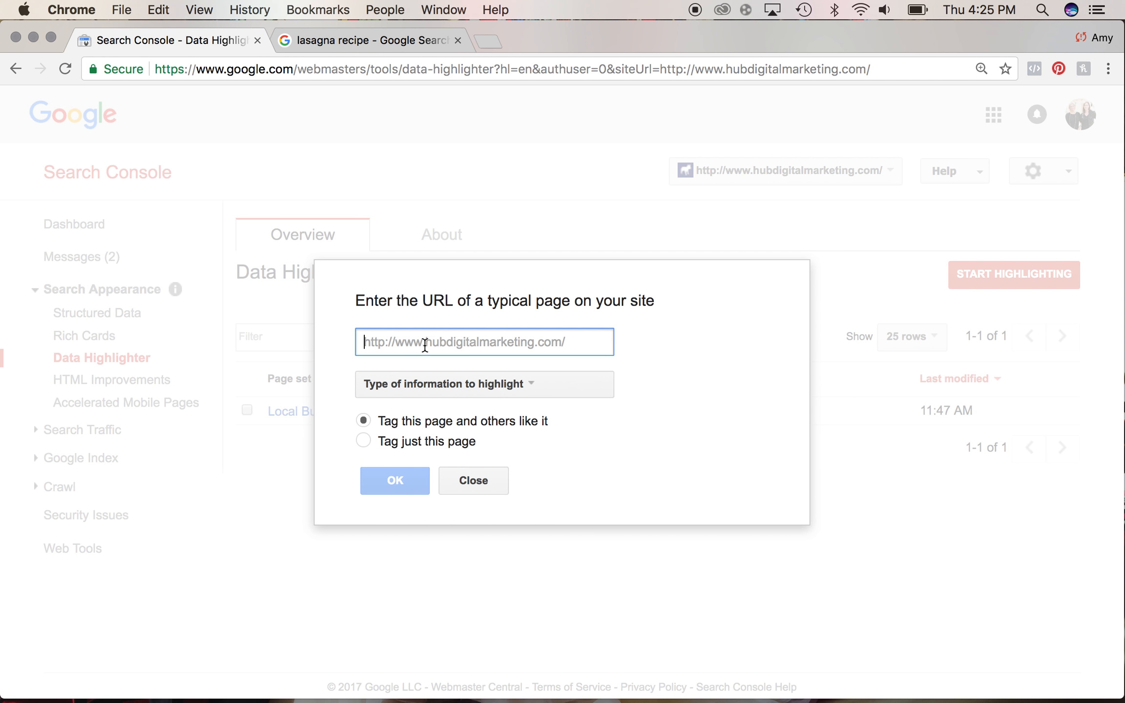
{"action": "type", "text": "http:/ww"}
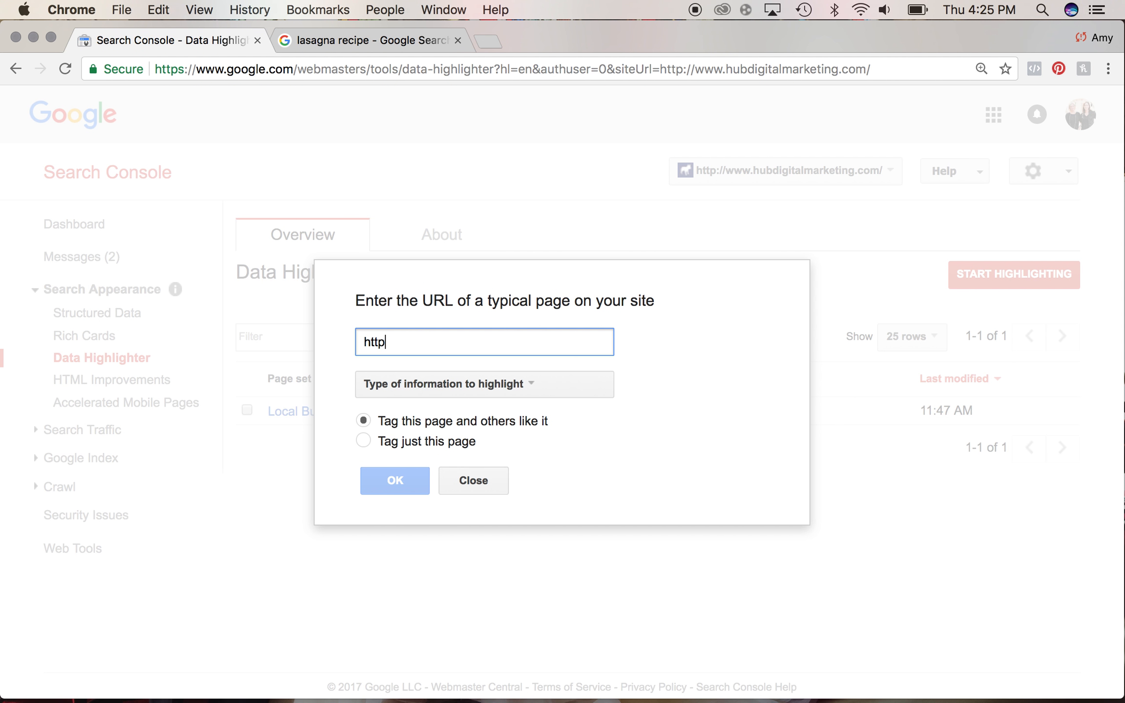
{"action": "key", "text": "BackSpace"}
{"action": "key", "text": "BackSpace"}
{"action": "type", "text": "/www.hubdigita"}
{"action": "key", "text": "BackSpace"}
{"action": "type", "text": "talm"}
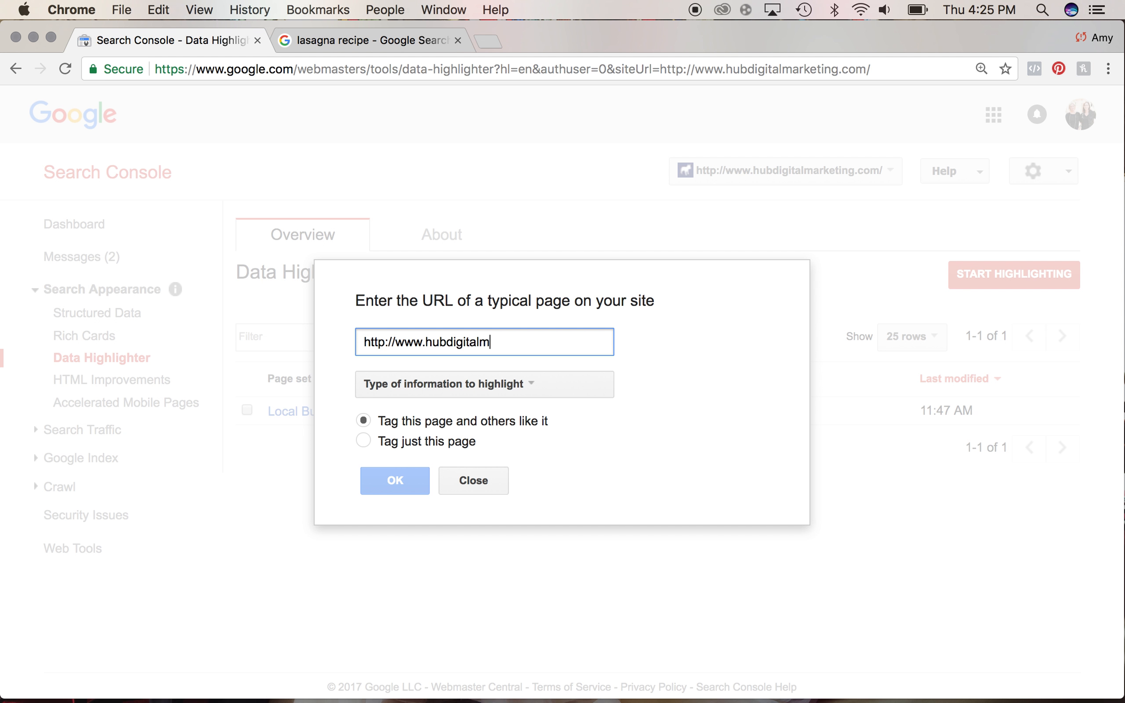
{"action": "type", "text": "arketing.com"}
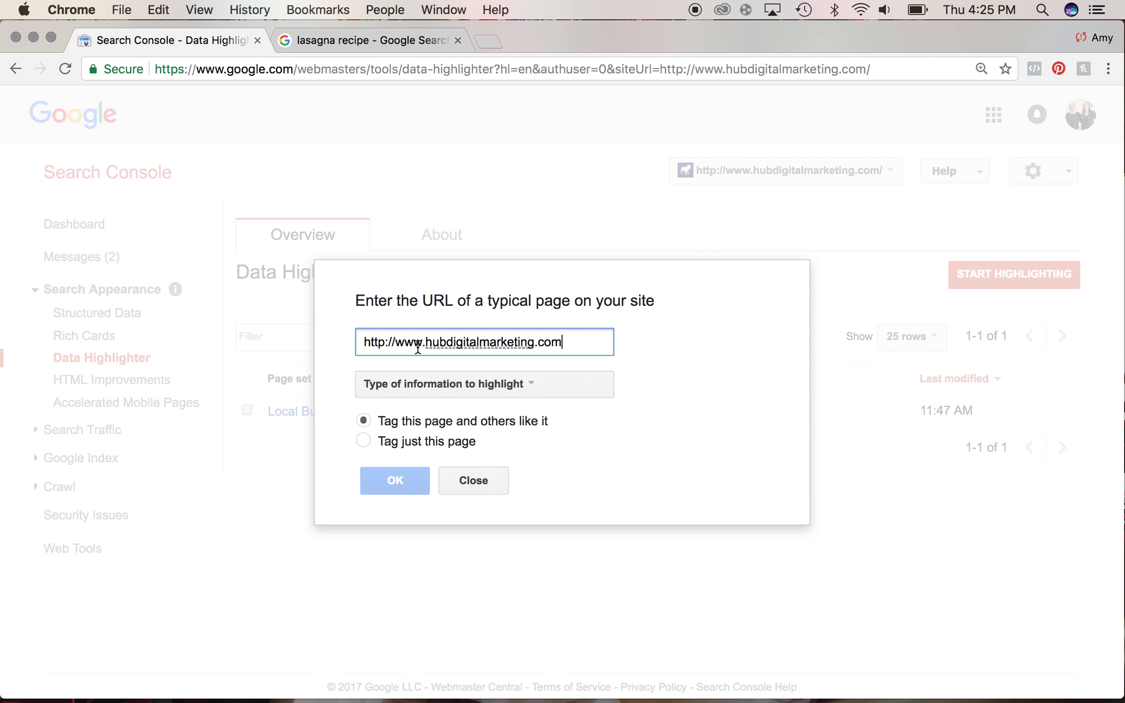
- Choose Local Businesses as the type of information to highlight and confirm
{"action": "left_click", "coordinate": [424, 385]}
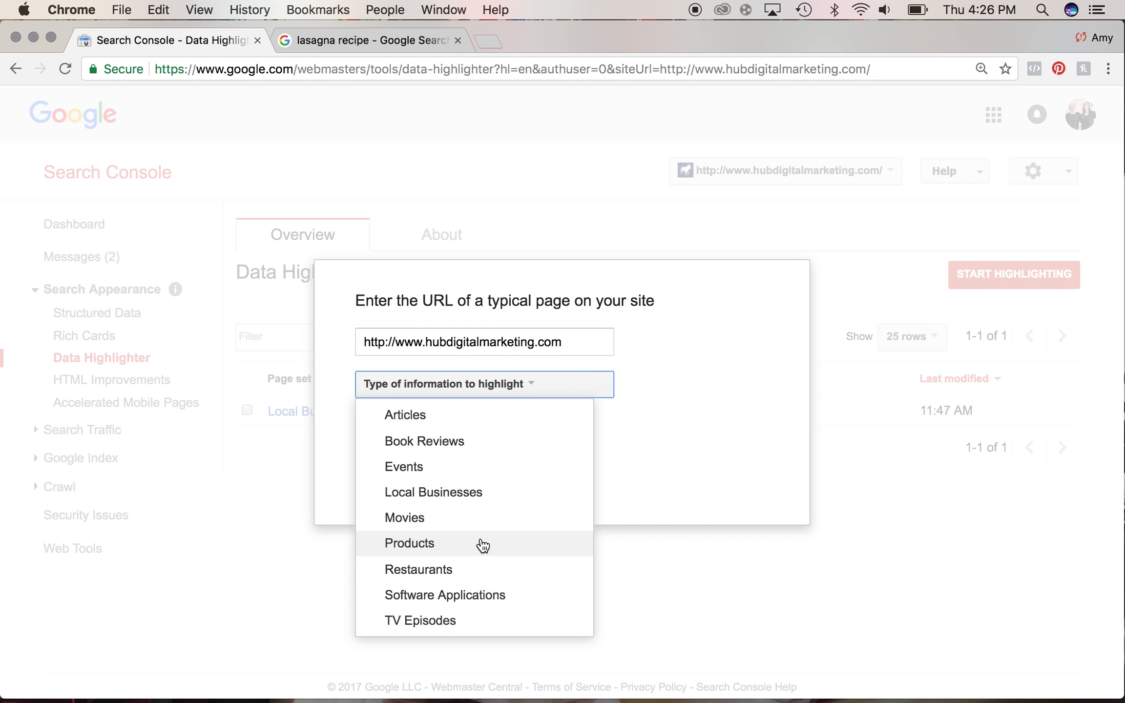
{"action": "left_click", "coordinate": [477, 497]}
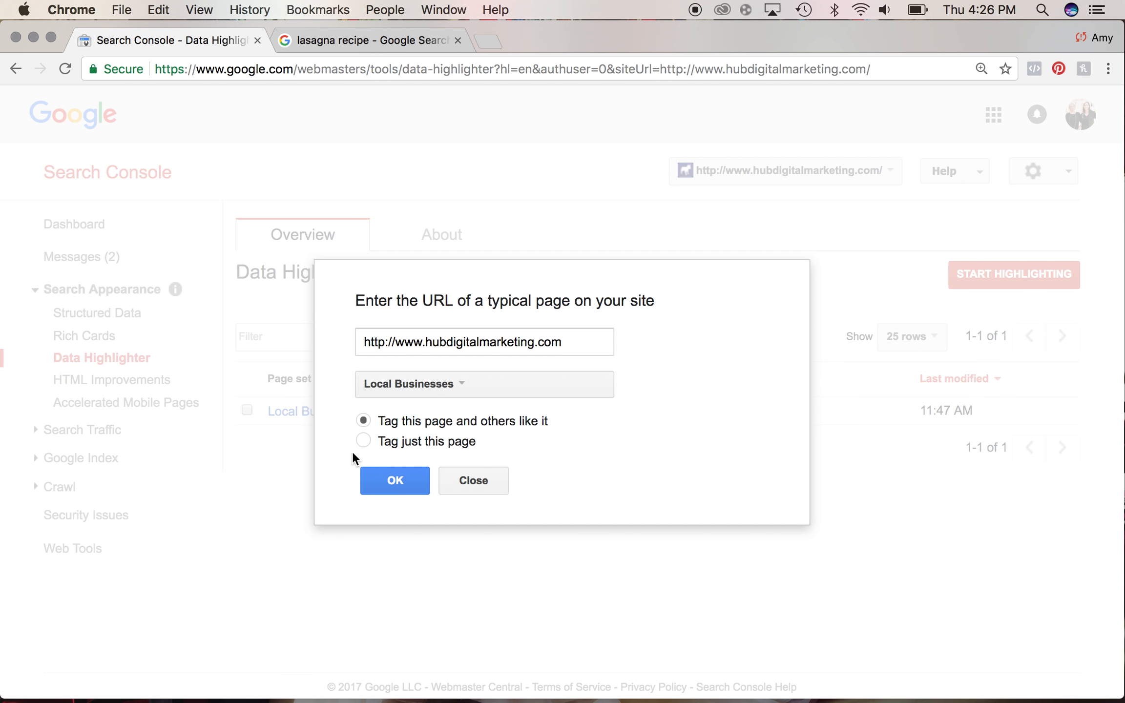
{"action": "left_click", "coordinate": [396, 481]}
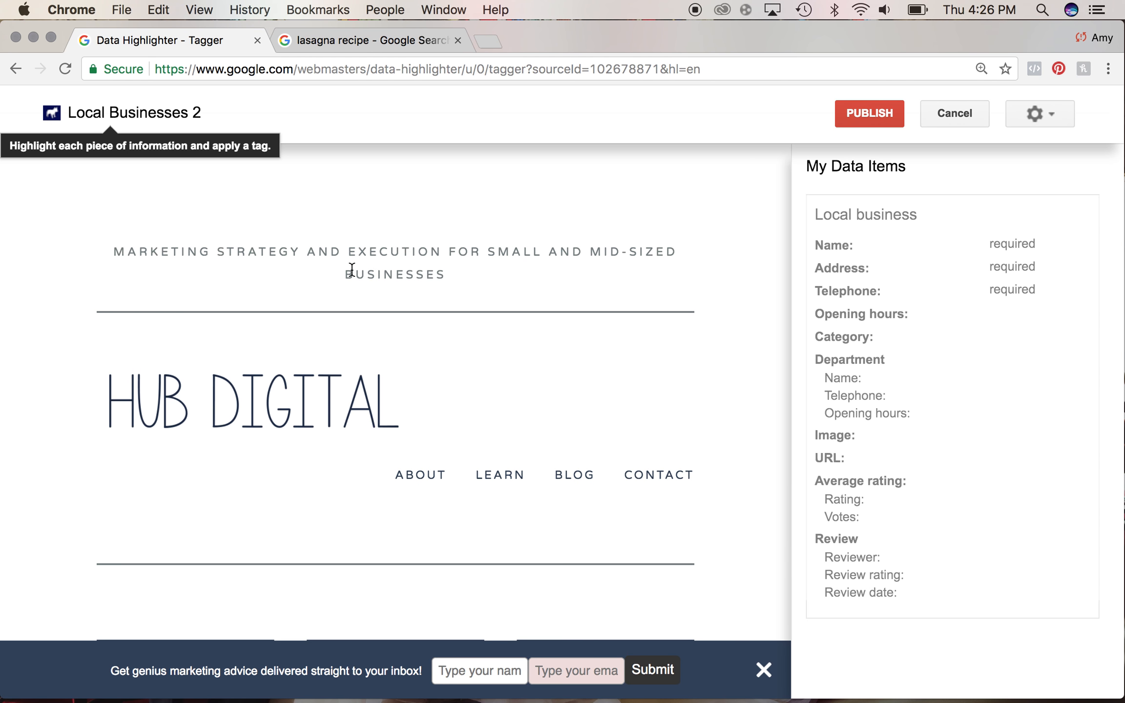
- Tag the HUB DIGITAL logo on the page as the business Name
{"action": "scroll", "coordinate": [390, 415], "scroll_direction": "down", "scroll_amount": 15}
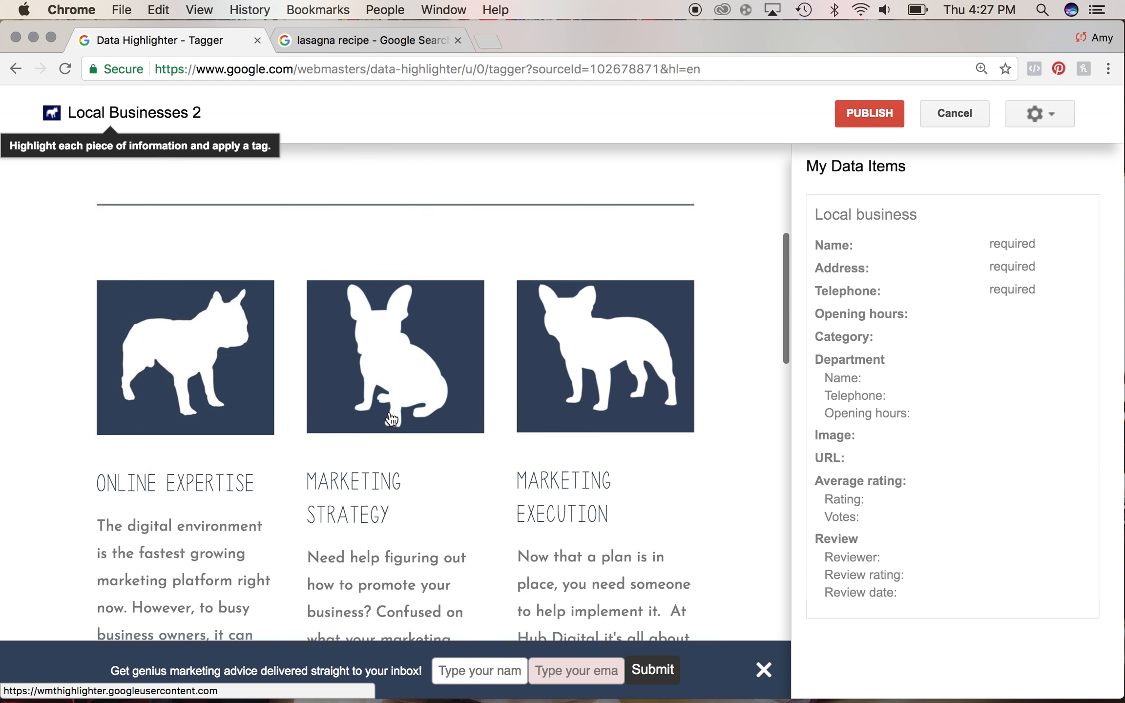
{"action": "scroll", "coordinate": [390, 415], "scroll_direction": "down", "scroll_amount": 12}
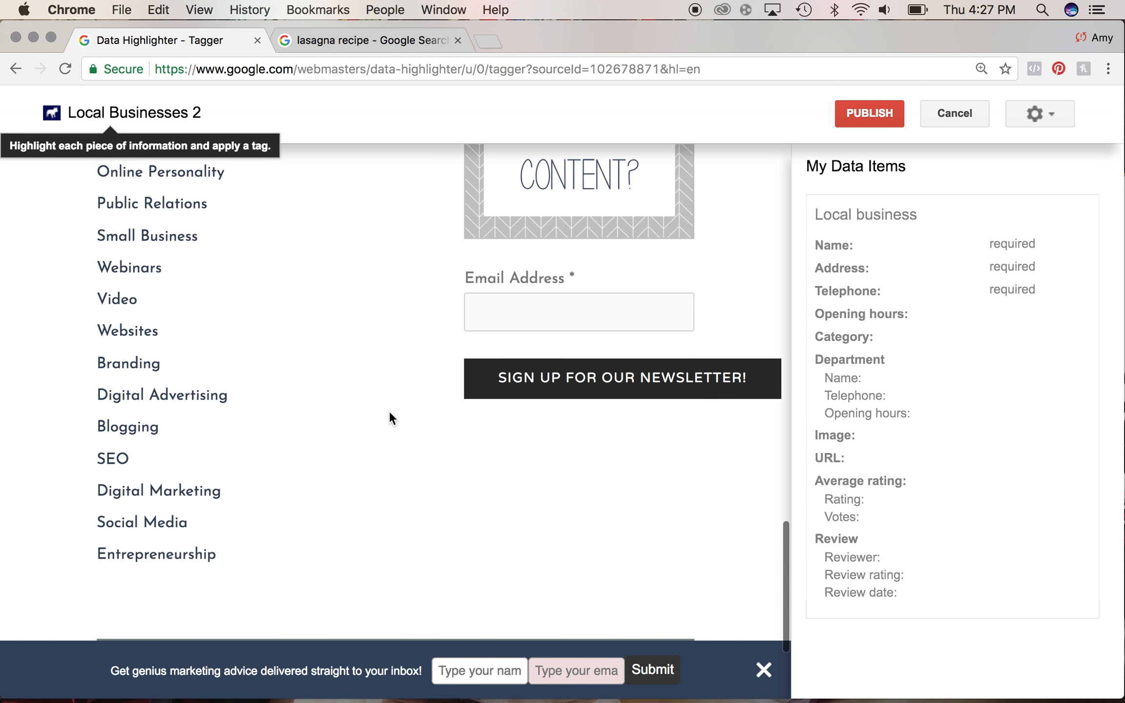
{"action": "scroll", "coordinate": [389, 413], "scroll_direction": "up", "scroll_amount": 20}
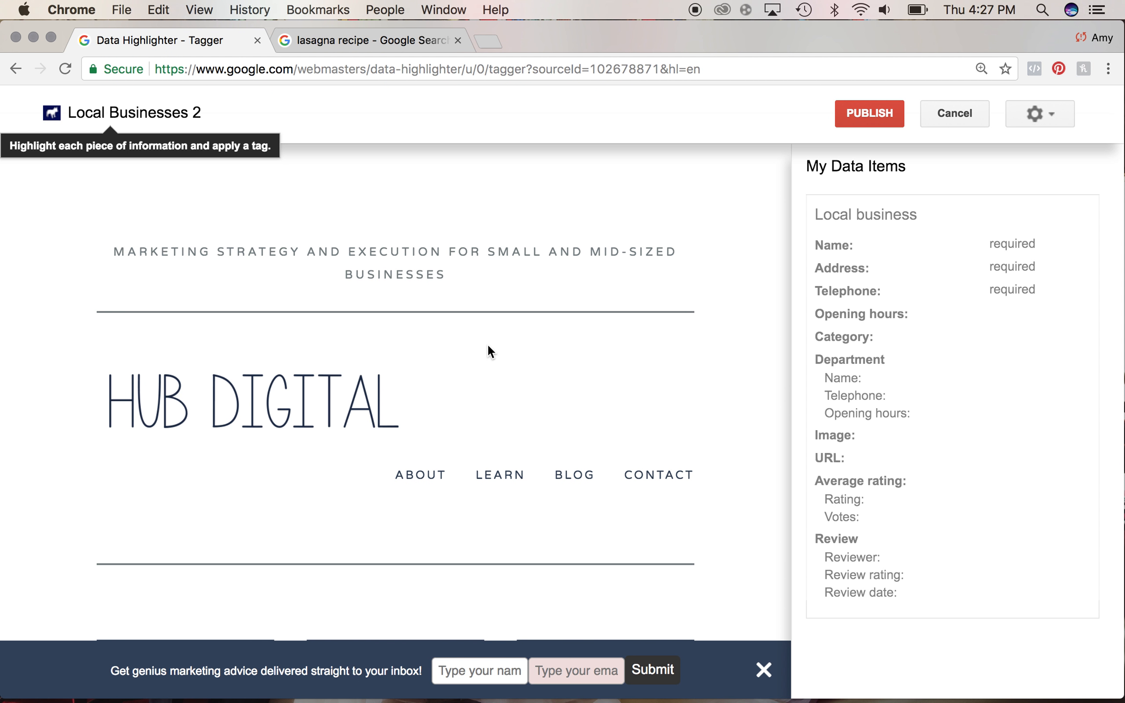
{"action": "scroll", "coordinate": [486, 346], "scroll_direction": "down", "scroll_amount": 1}
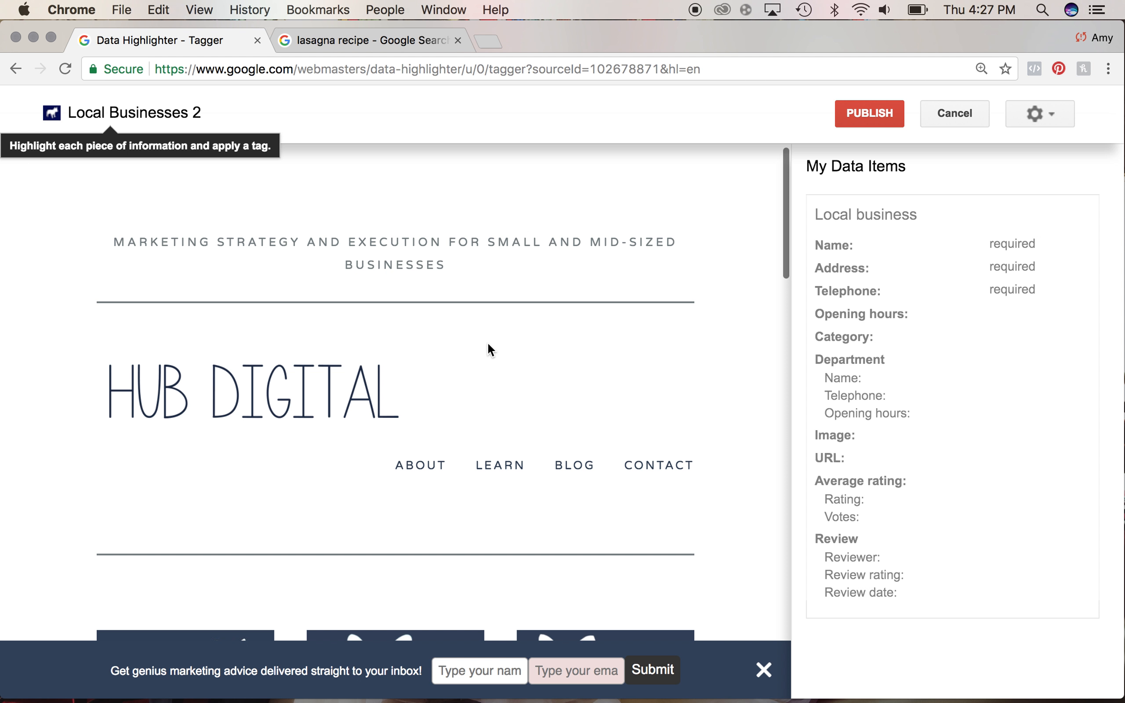
{"action": "left_click", "coordinate": [355, 399]}
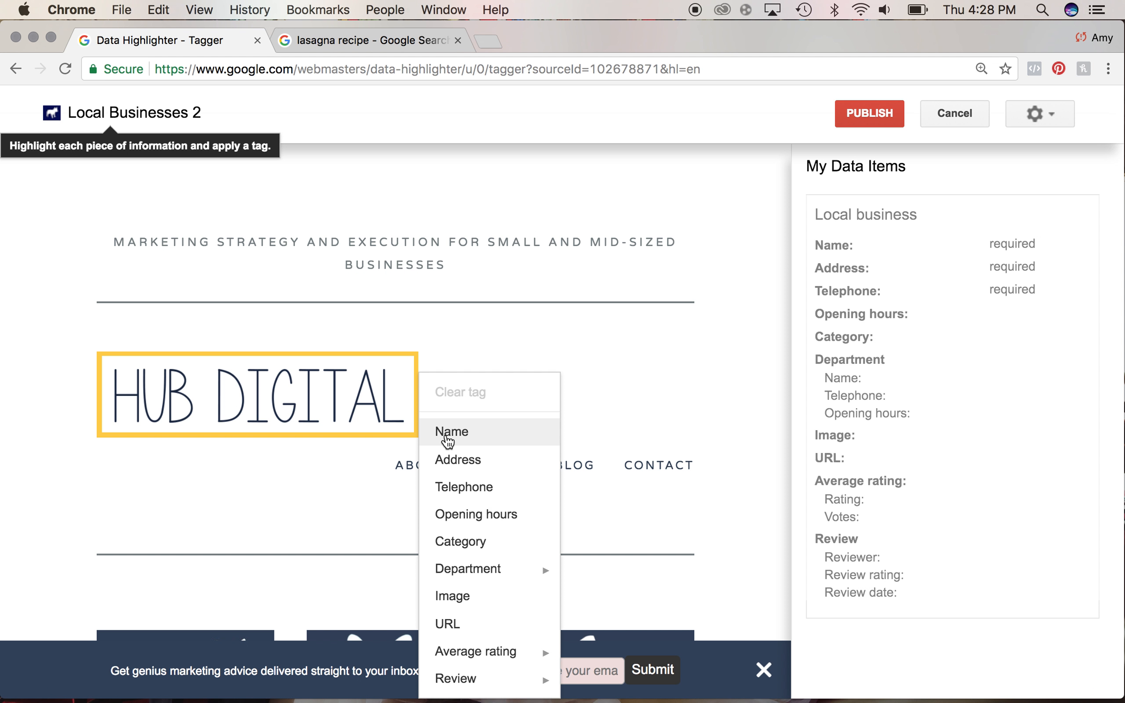
{"action": "left_click", "coordinate": [447, 436]}
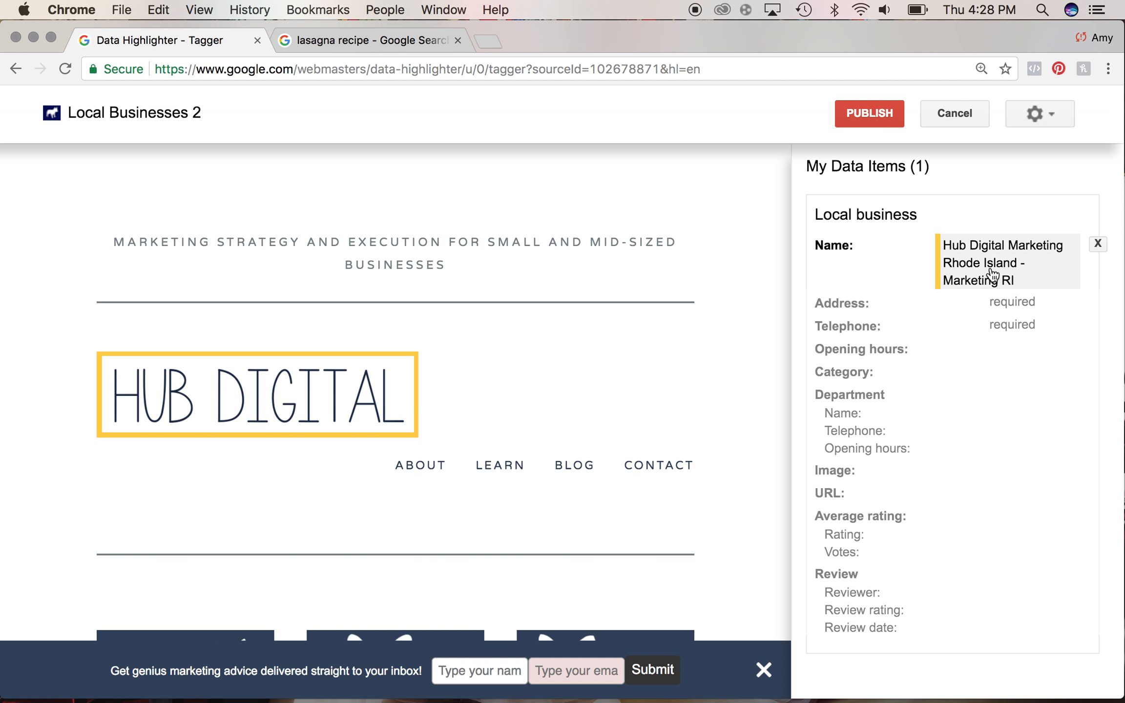
- Select the phone number in the page footer and tag it as Telephone
{"action": "scroll", "coordinate": [627, 364], "scroll_direction": "down", "scroll_amount": 15}
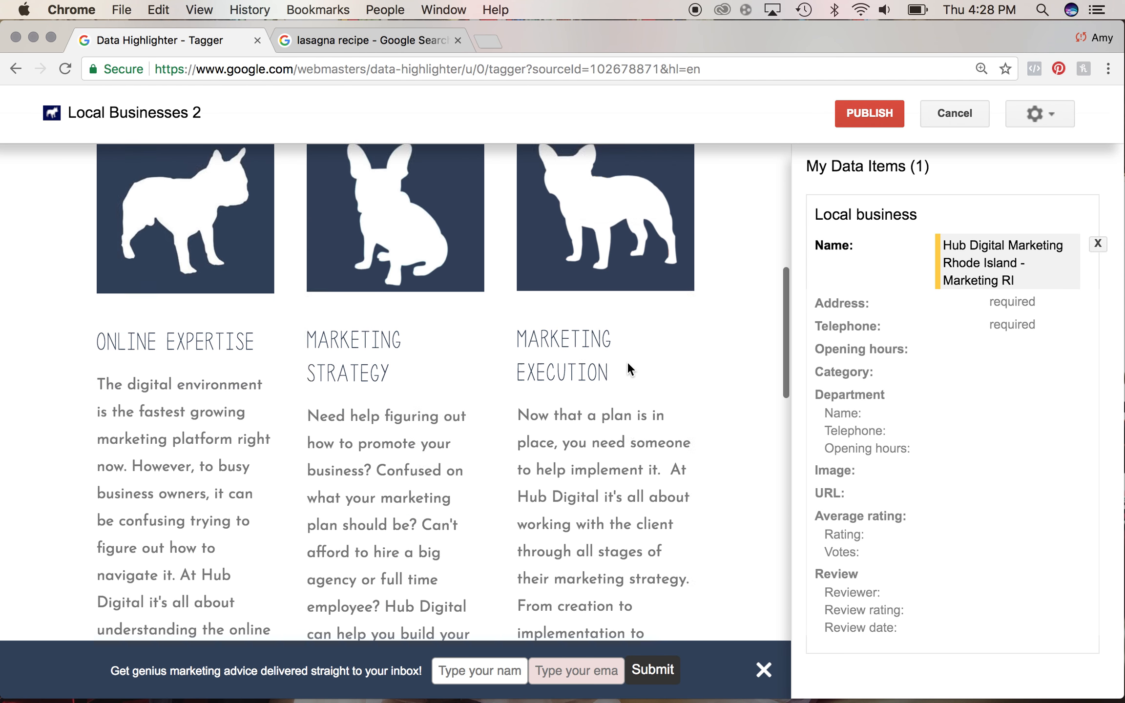
{"action": "scroll", "coordinate": [628, 363], "scroll_direction": "down", "scroll_amount": 20}
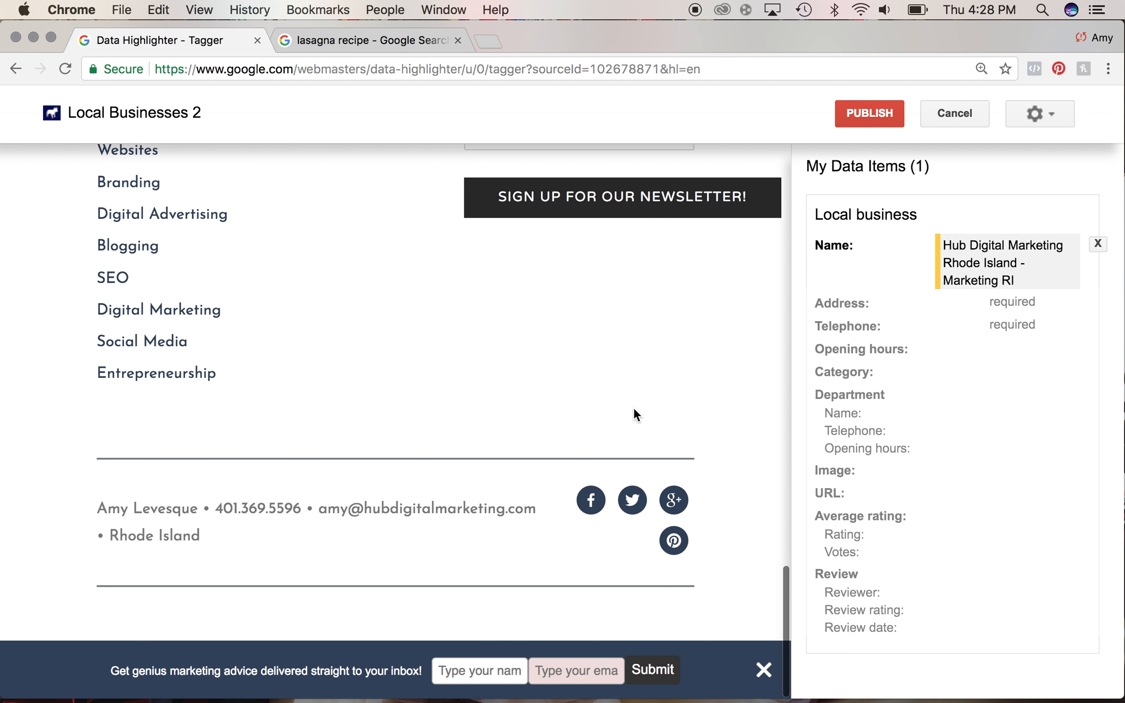
{"action": "left_click_drag", "start_coordinate": [307, 509], "coordinate": [226, 509]}
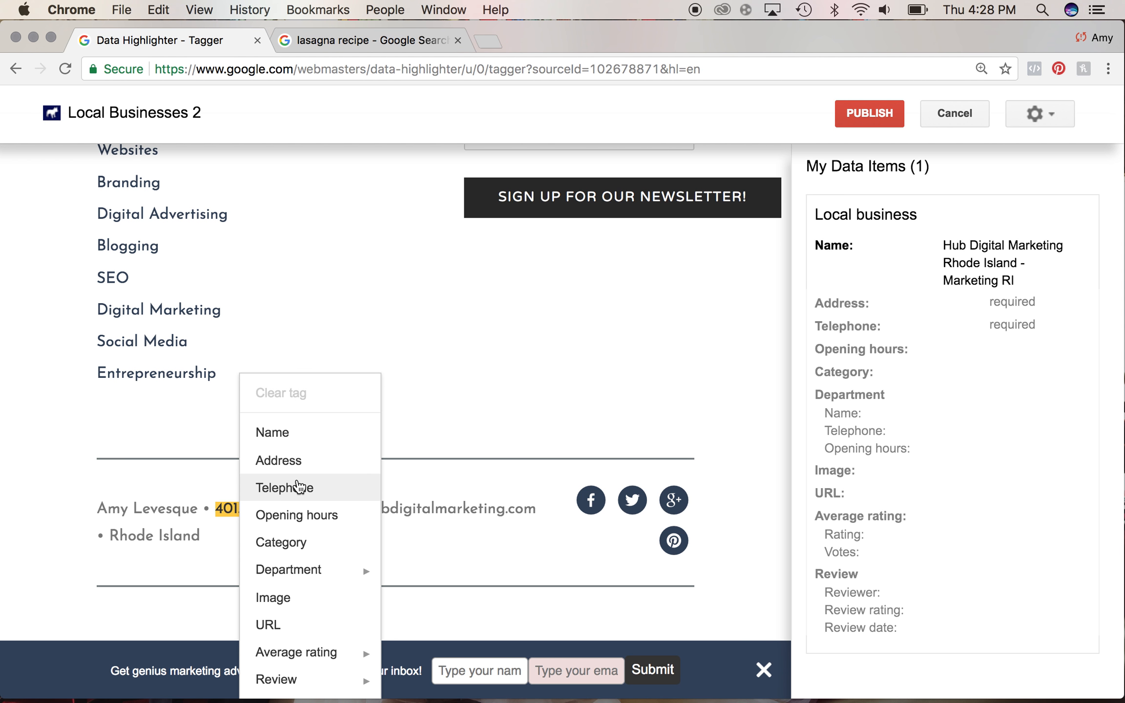
{"action": "left_click", "coordinate": [298, 486]}
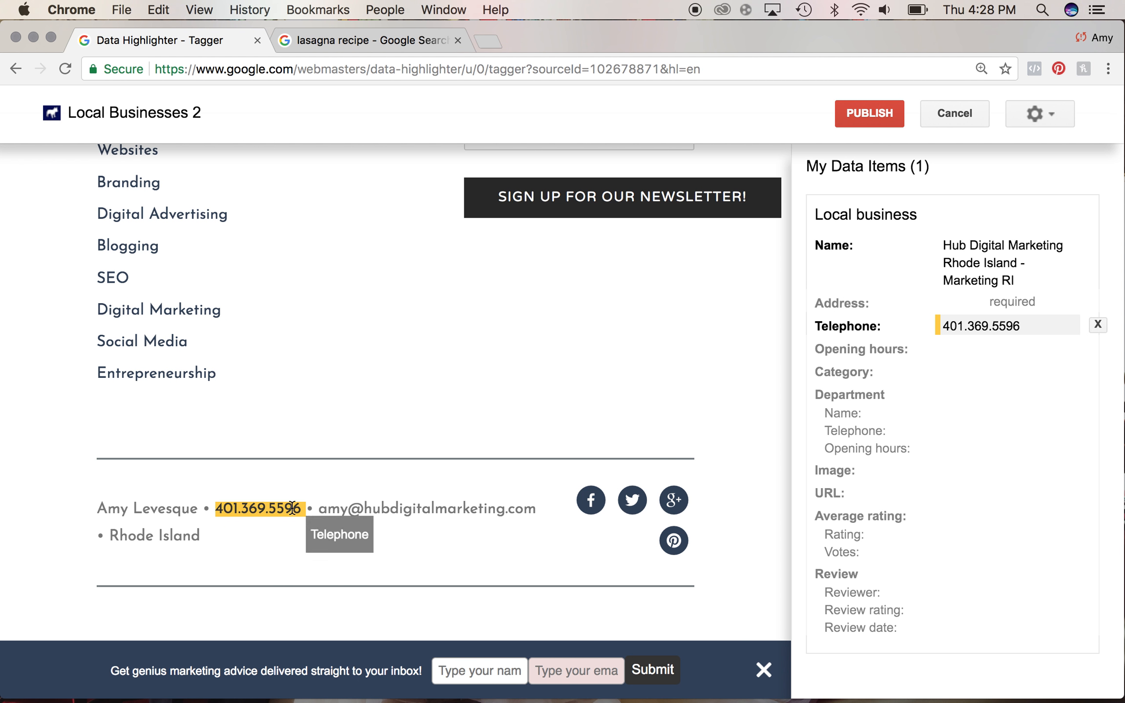
- Select Rhode Island in the footer and tag it as the Address
{"action": "left_click_drag", "start_coordinate": [202, 535], "coordinate": [114, 533]}
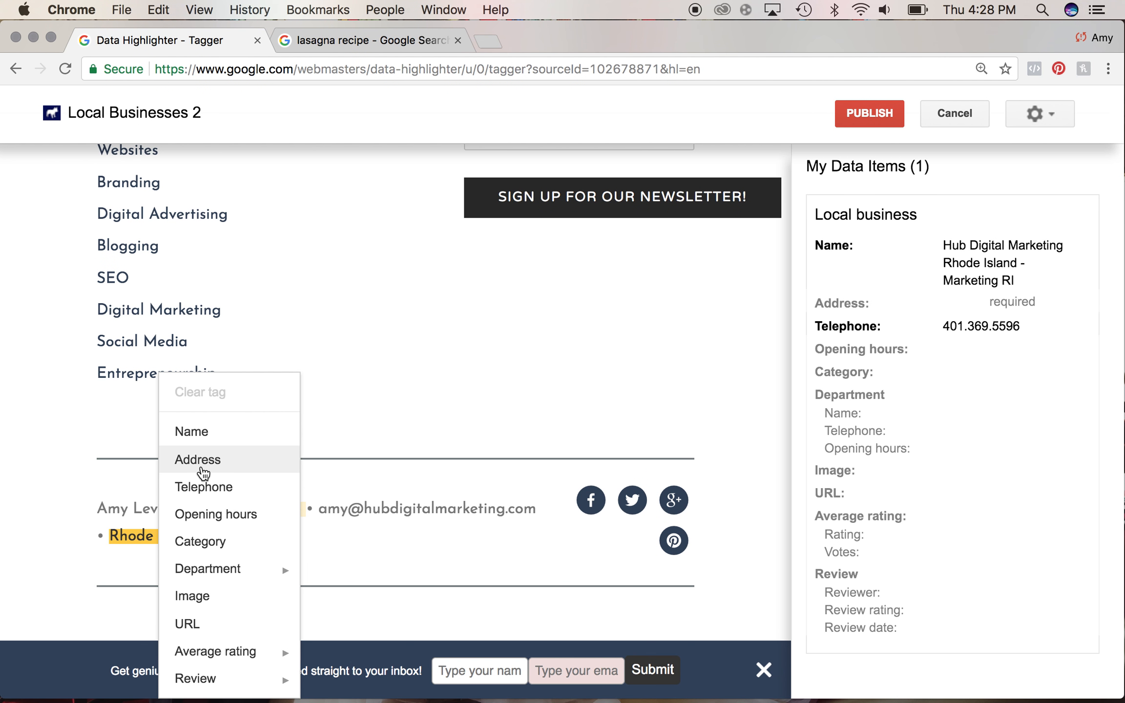
{"action": "left_click", "coordinate": [203, 472]}
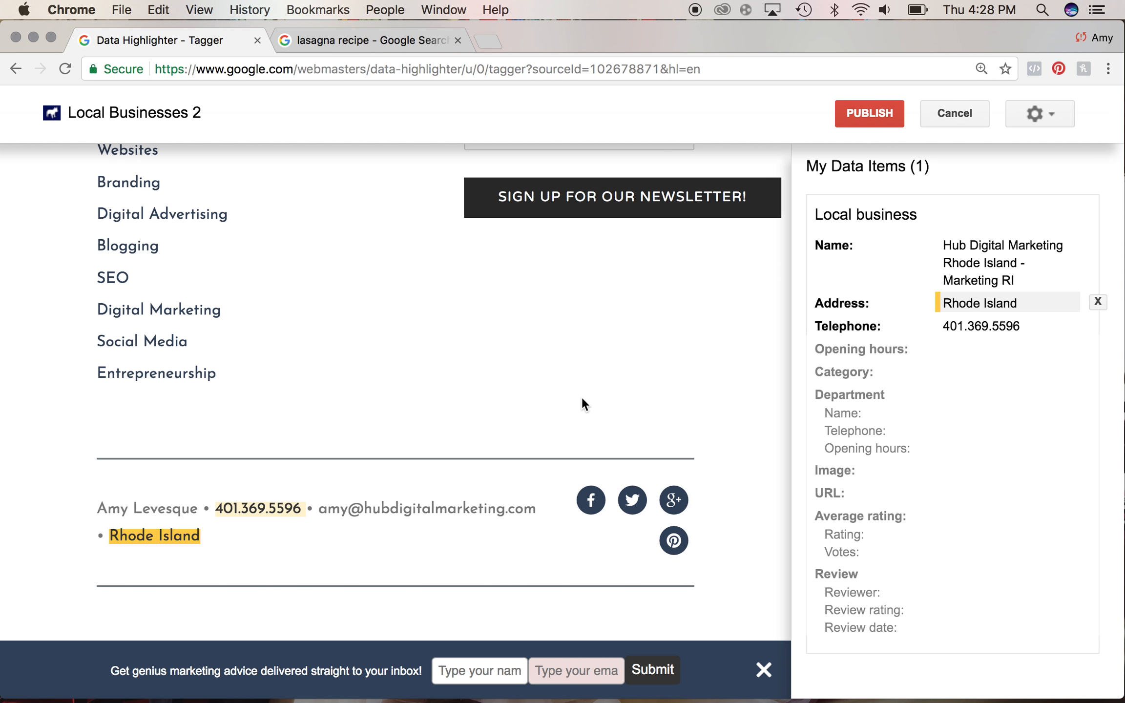
{"action": "scroll", "coordinate": [582, 398], "scroll_direction": "up", "scroll_amount": 20}
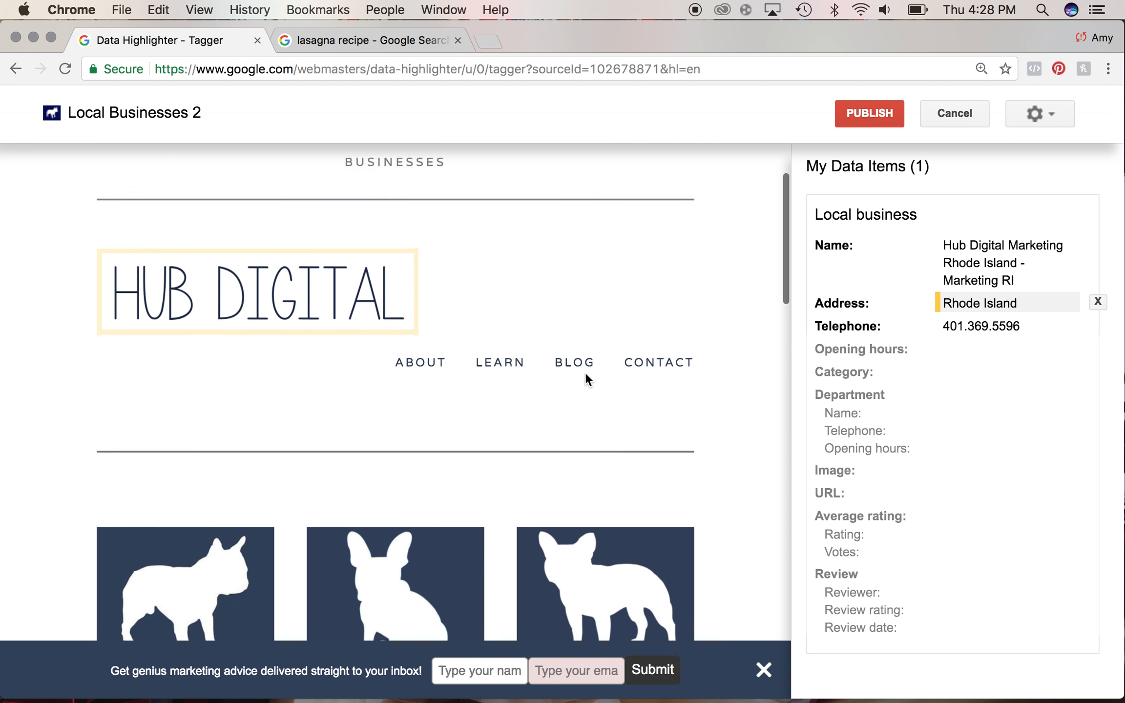
- Open the dialog for adding missing tags and choose Category as the tag type
{"action": "scroll", "coordinate": [585, 373], "scroll_direction": "up", "scroll_amount": 3}
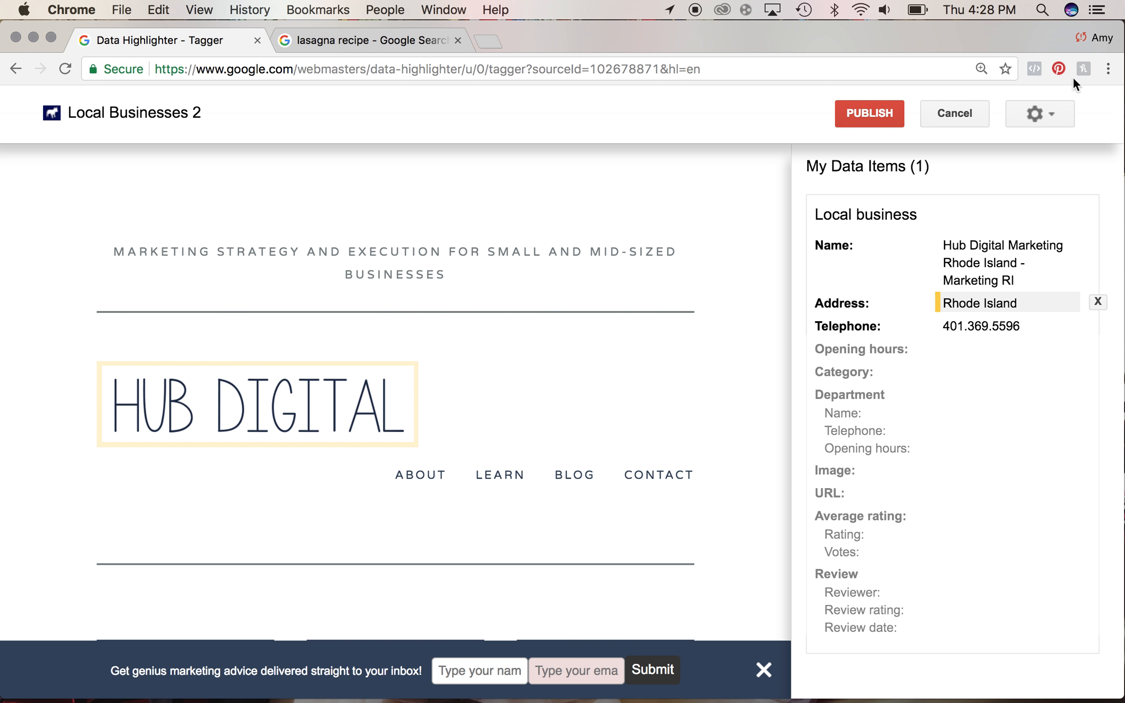
{"action": "left_click", "coordinate": [1048, 119]}
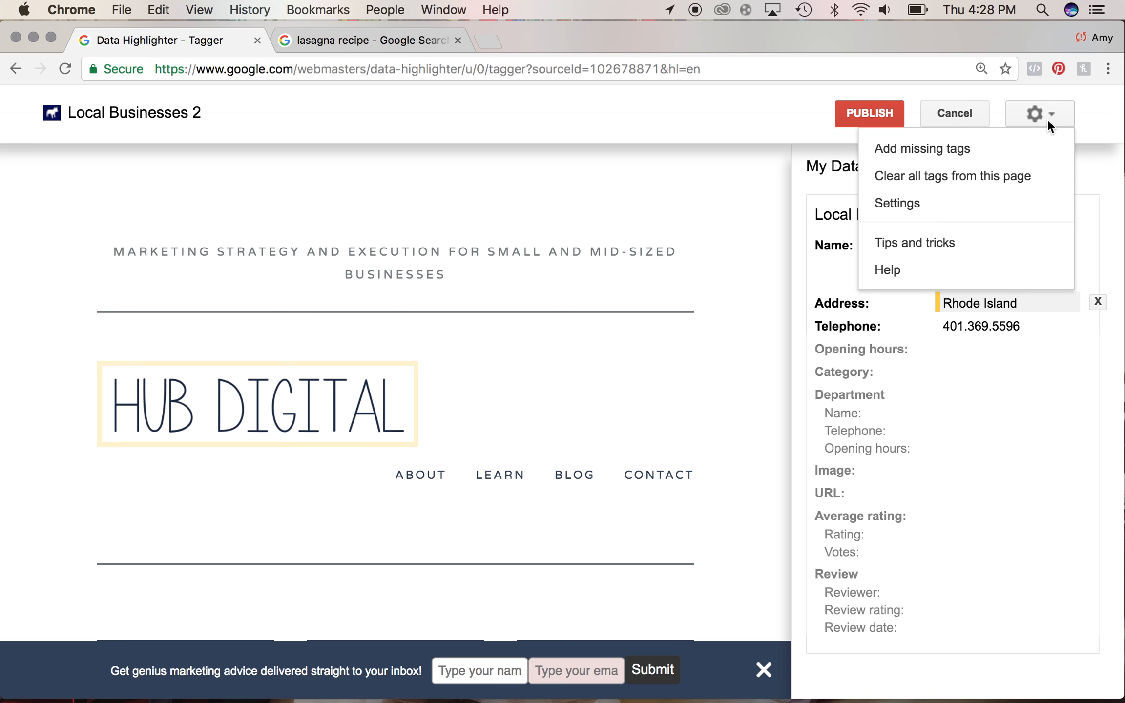
{"action": "left_click", "coordinate": [999, 149]}
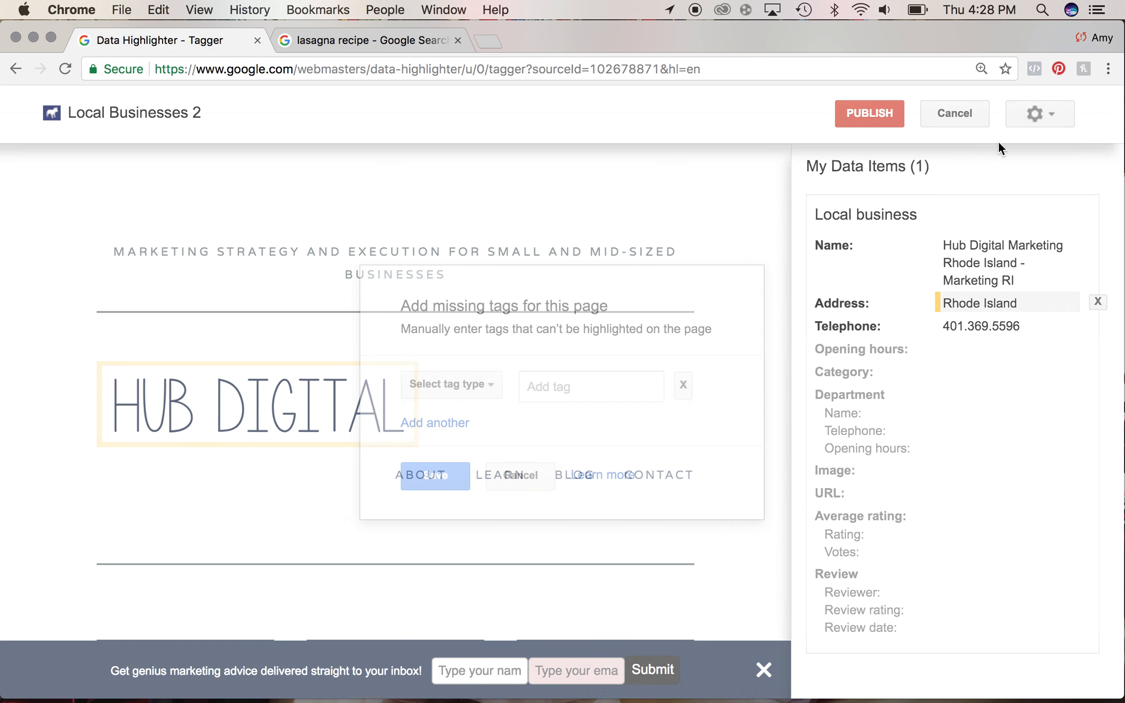
{"action": "left_click", "coordinate": [468, 391]}
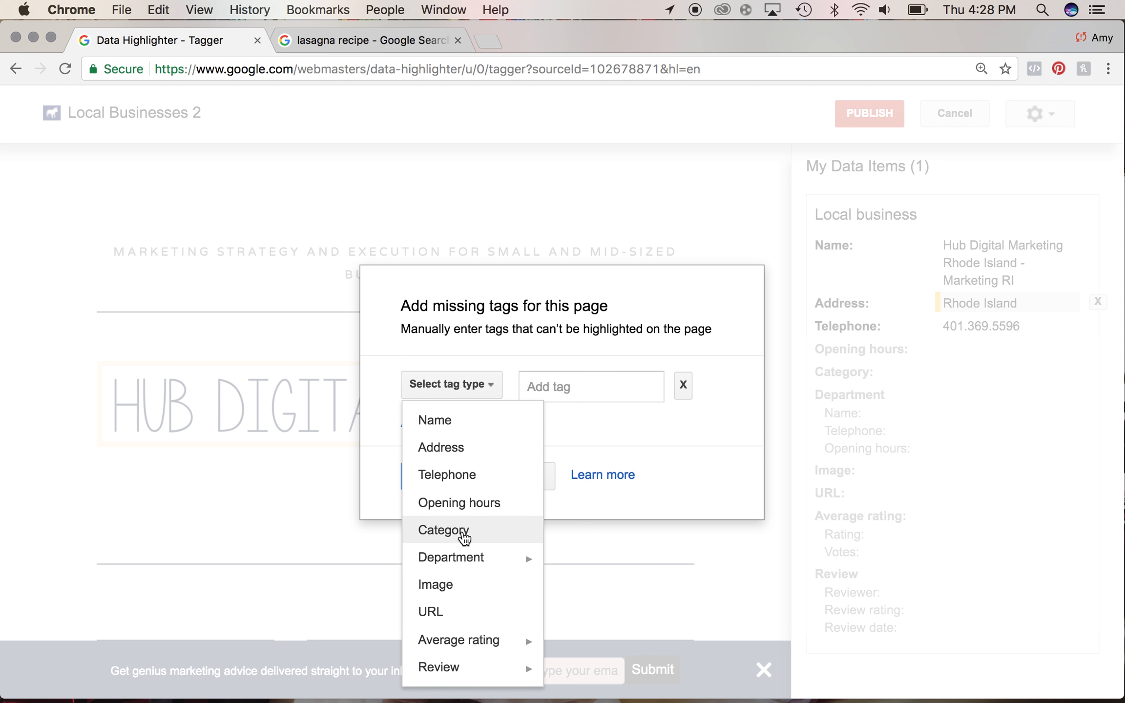
{"action": "left_click", "coordinate": [462, 532]}
- Enter Marketing Consultant as the category tag and save it
{"action": "left_click", "coordinate": [516, 396]}
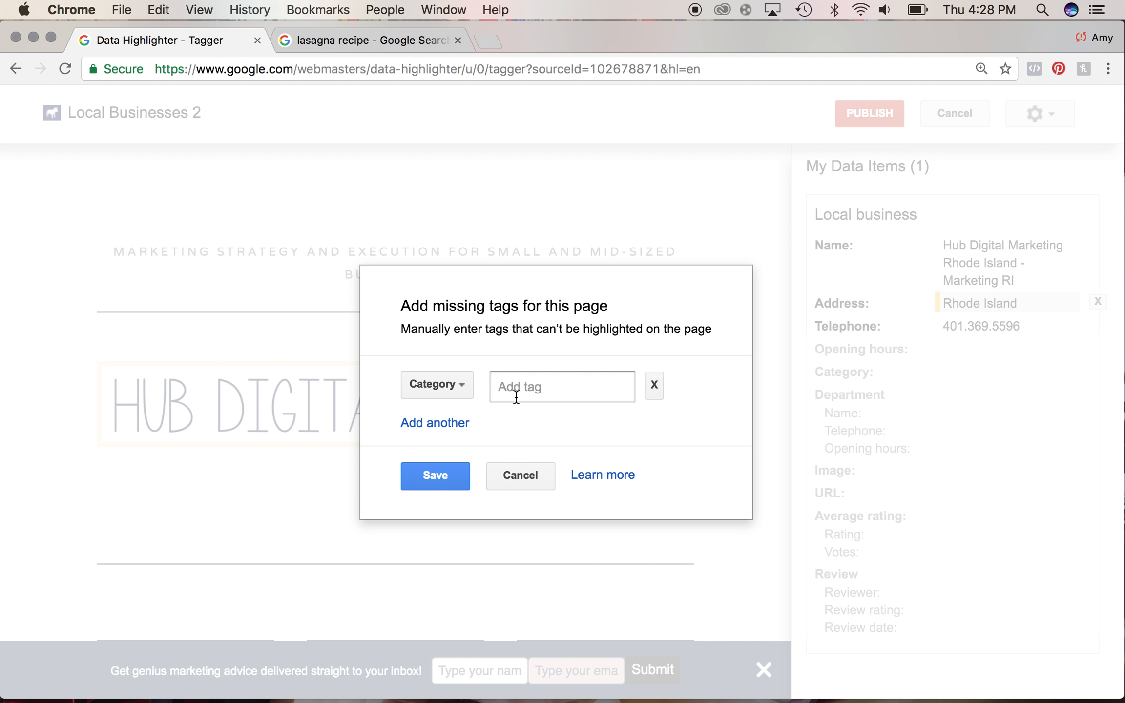
{"action": "type", "text": "marketing consultants"}
{"action": "key", "text": "BackSpace"}
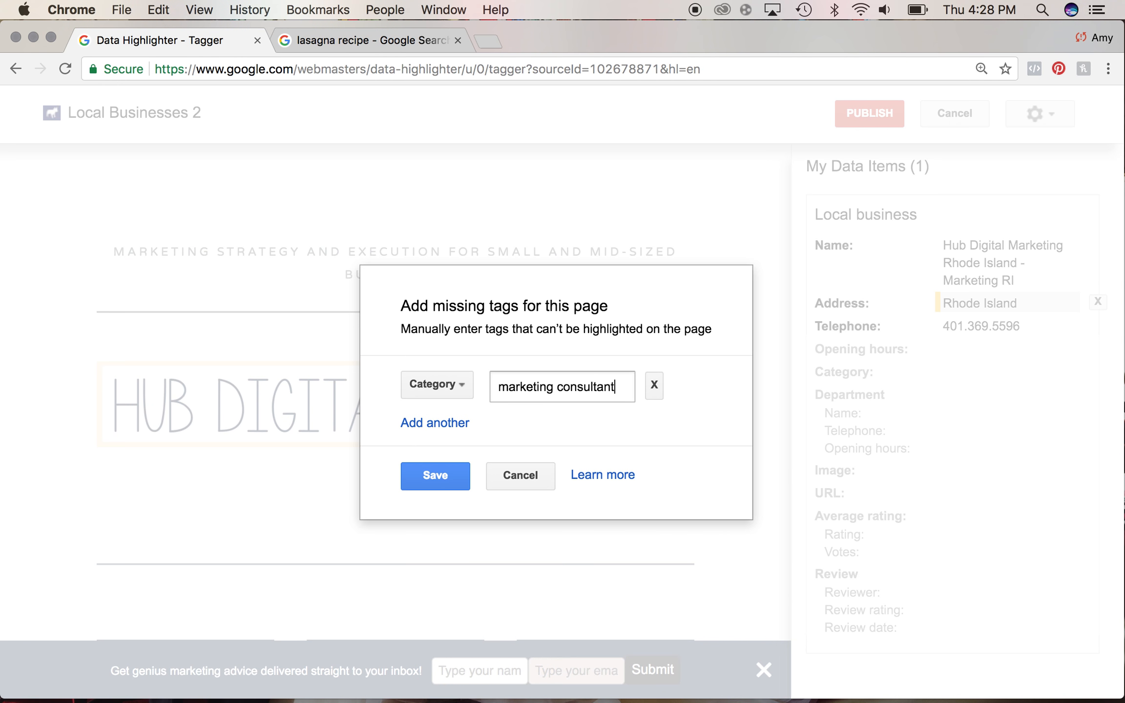
{"action": "left_click", "coordinate": [564, 391]}
{"action": "key", "text": "BackSpace"}
{"action": "type", "text": "C"}
{"action": "left_click", "coordinate": [507, 386]}
{"action": "key", "text": "BackSpace"}
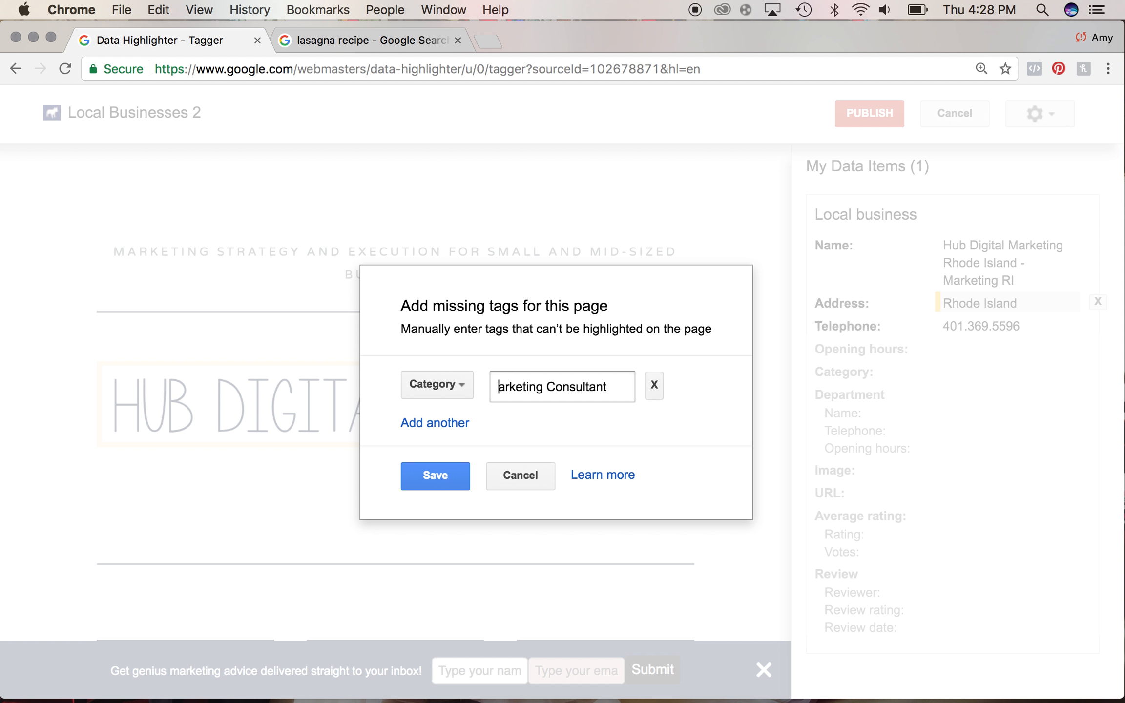
{"action": "type", "text": "M"}
{"action": "left_click", "coordinate": [433, 476]}
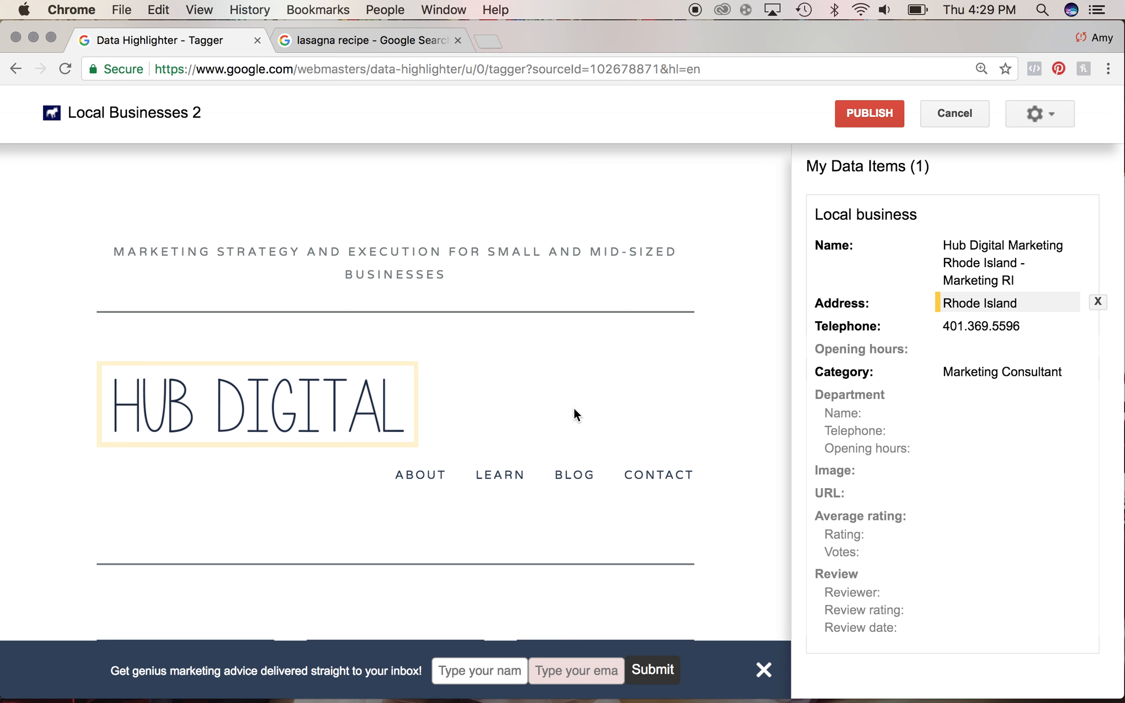
- Publish the Local Businesses 2 page set
{"action": "scroll", "coordinate": [573, 406], "scroll_direction": "down", "scroll_amount": 10}
{"action": "scroll", "coordinate": [574, 406], "scroll_direction": "down", "scroll_amount": 15}
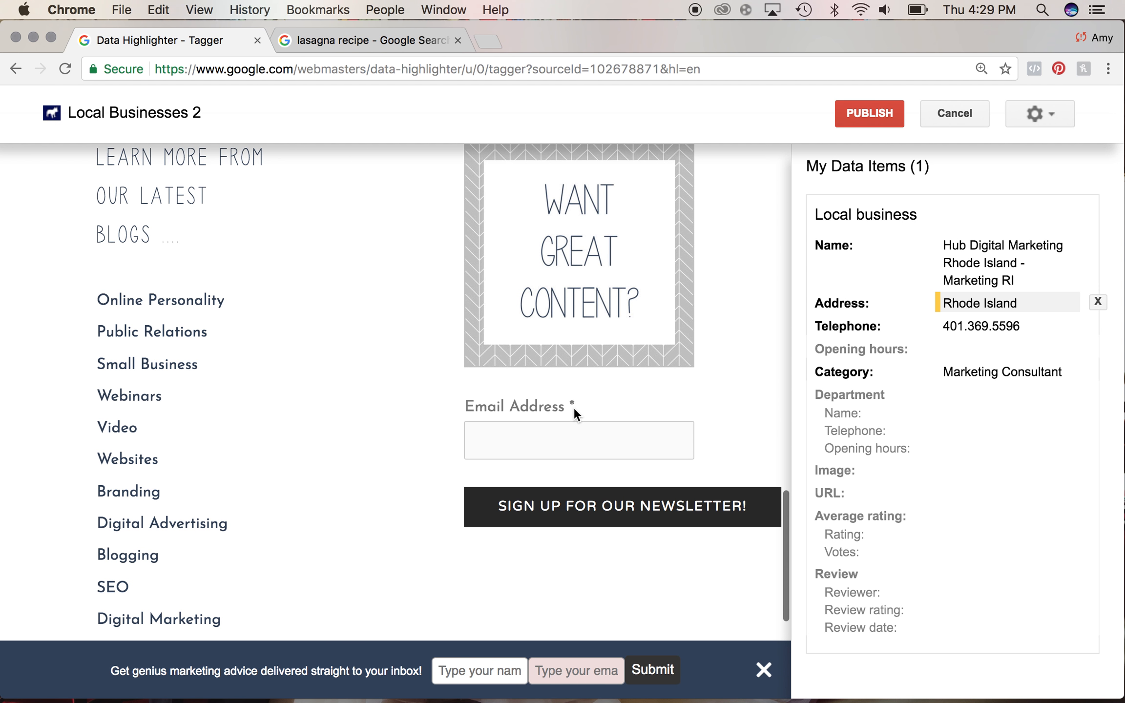
{"action": "scroll", "coordinate": [574, 407], "scroll_direction": "up", "scroll_amount": 15}
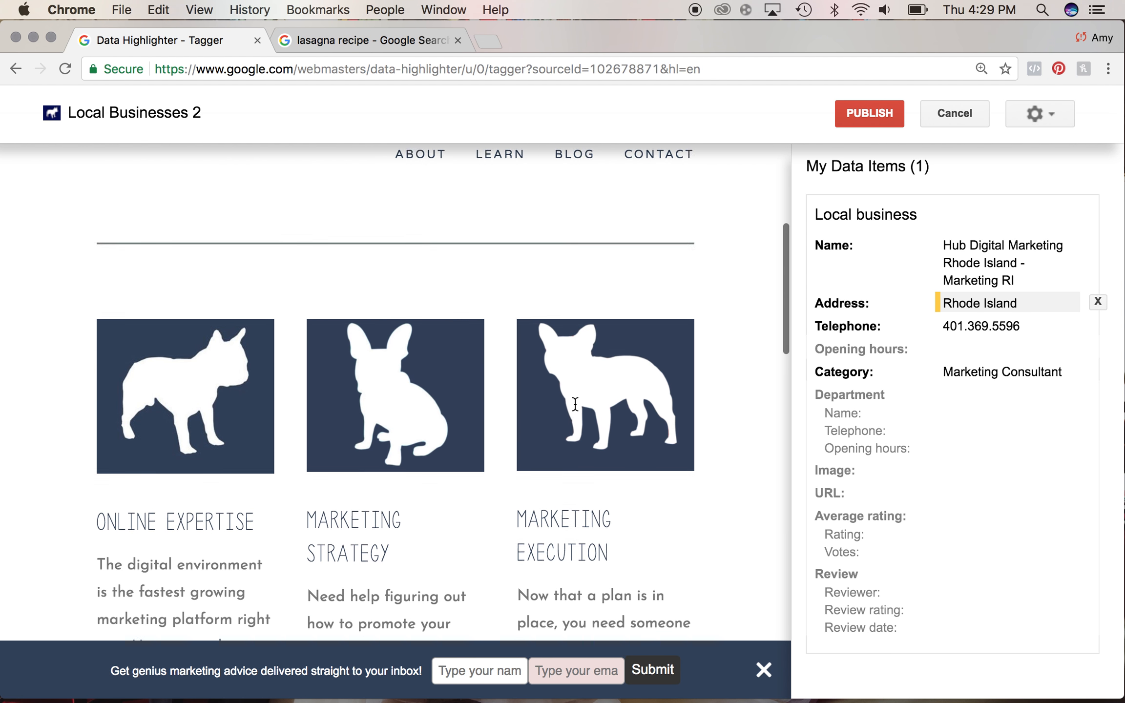
{"action": "scroll", "coordinate": [575, 406], "scroll_direction": "up", "scroll_amount": 6}
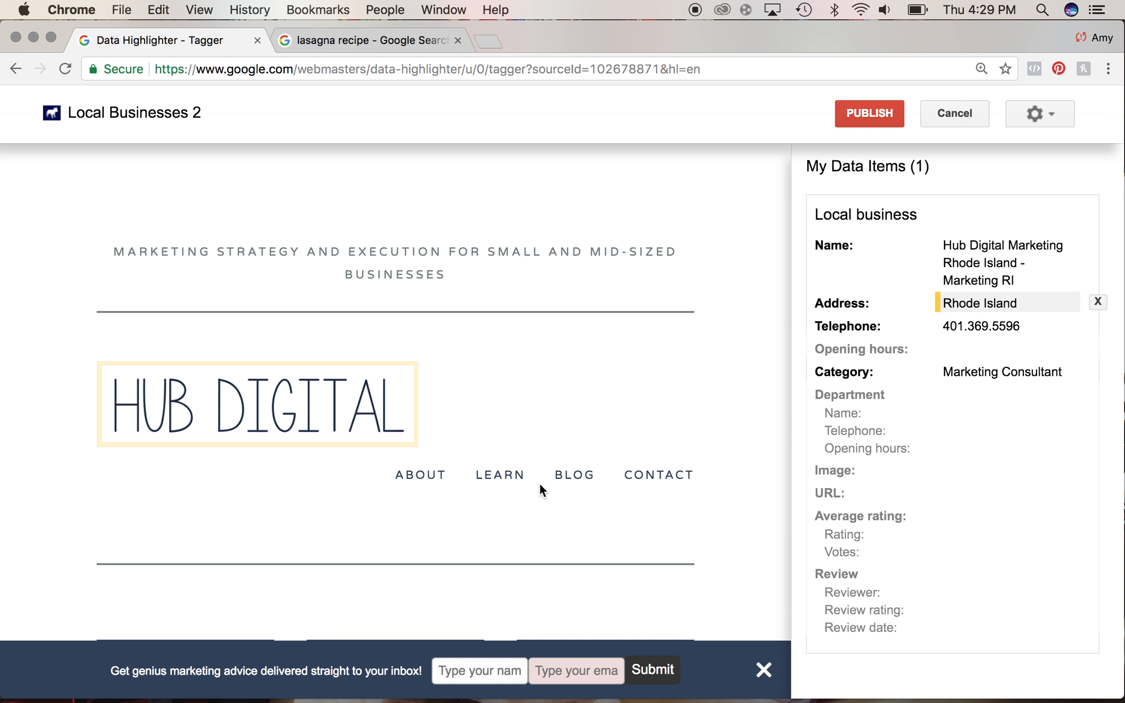
{"action": "left_click", "coordinate": [845, 111]}
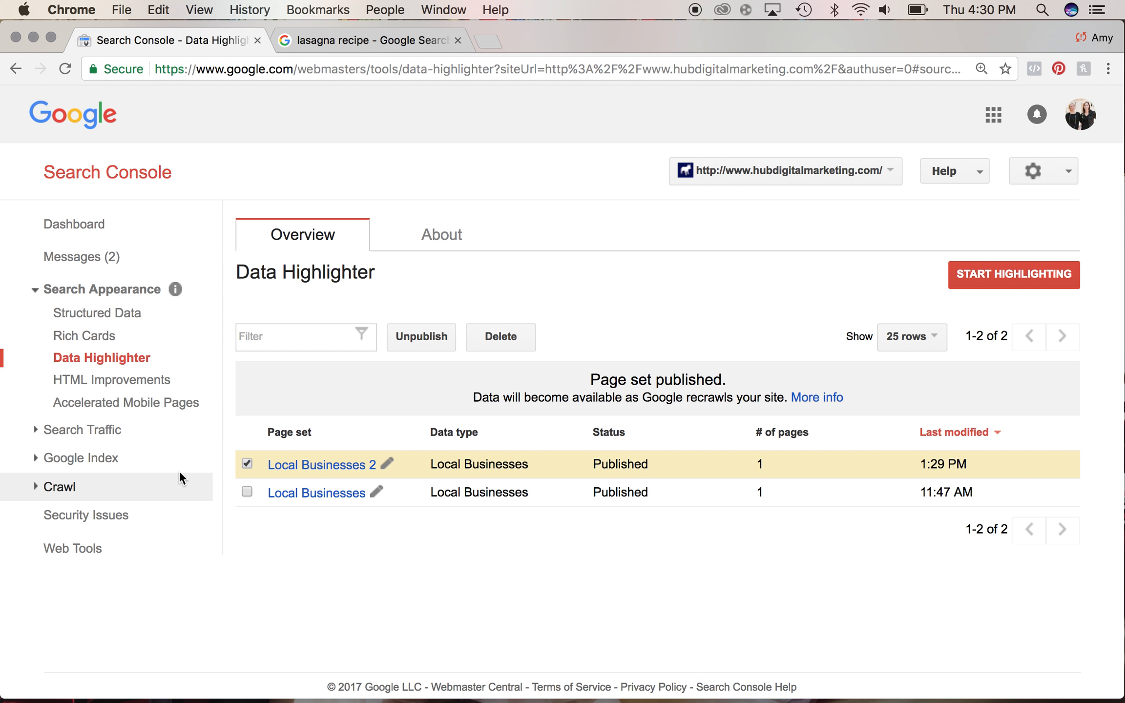
- Open Fetch as Google under Crawl and fetch the homepage with the Desktop crawler
{"action": "left_click", "coordinate": [64, 488]}
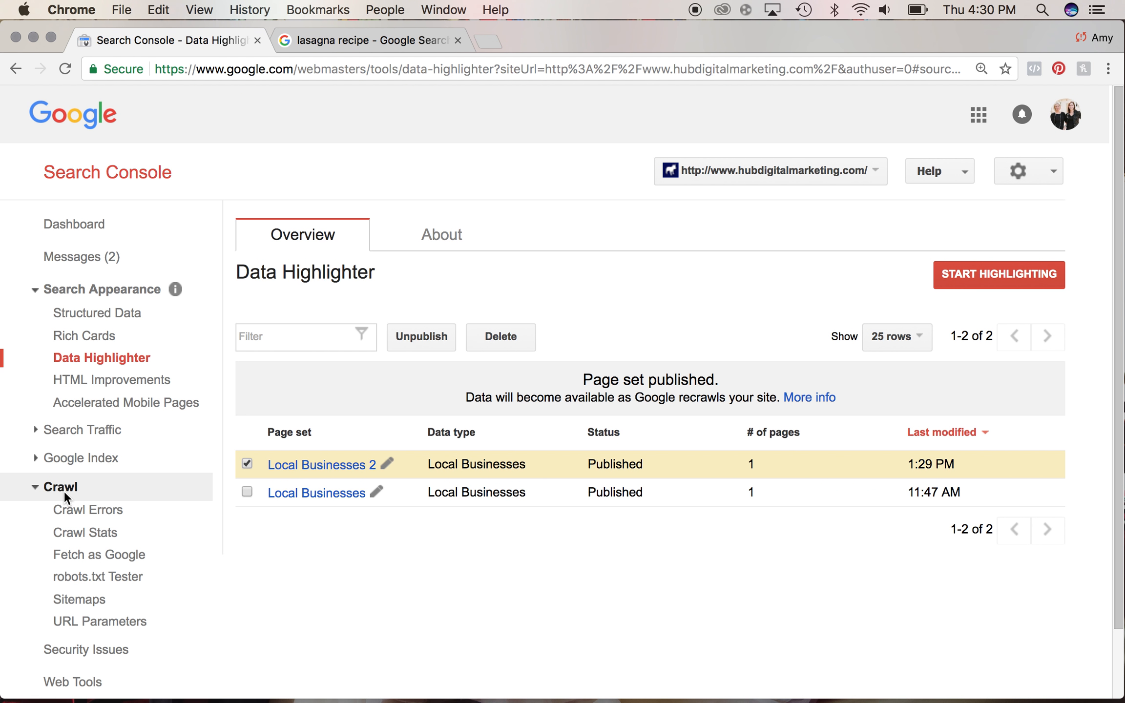
{"action": "scroll", "coordinate": [64, 490], "scroll_direction": "down", "scroll_amount": 3}
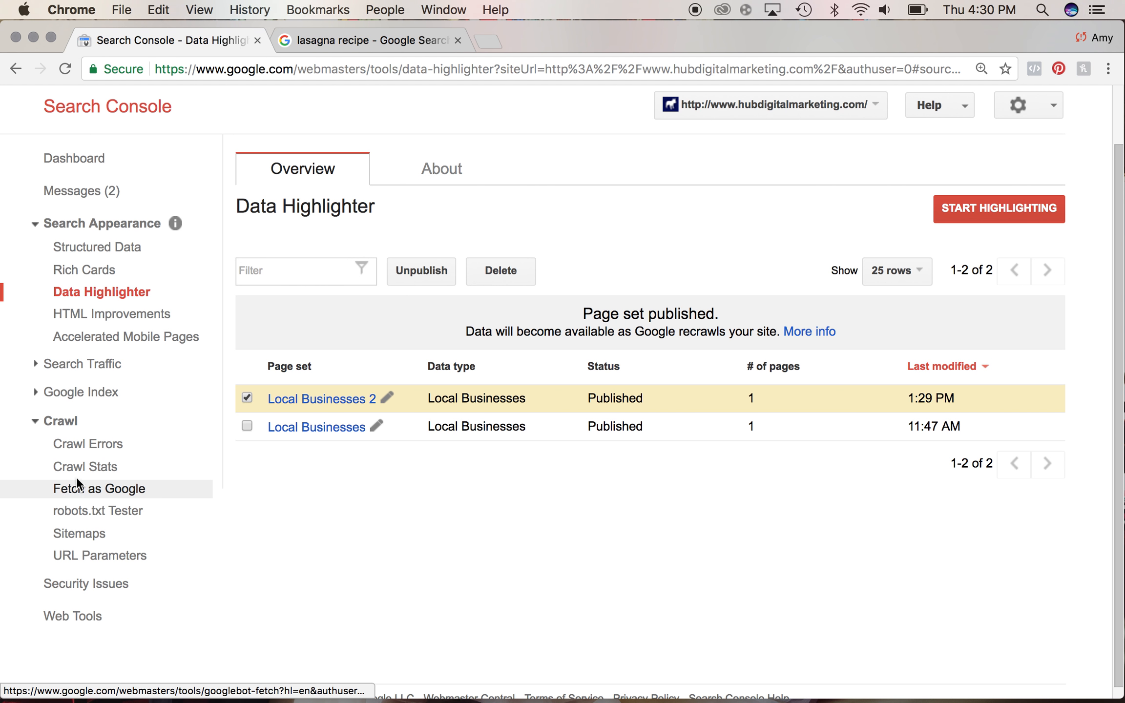
{"action": "left_click", "coordinate": [104, 487]}
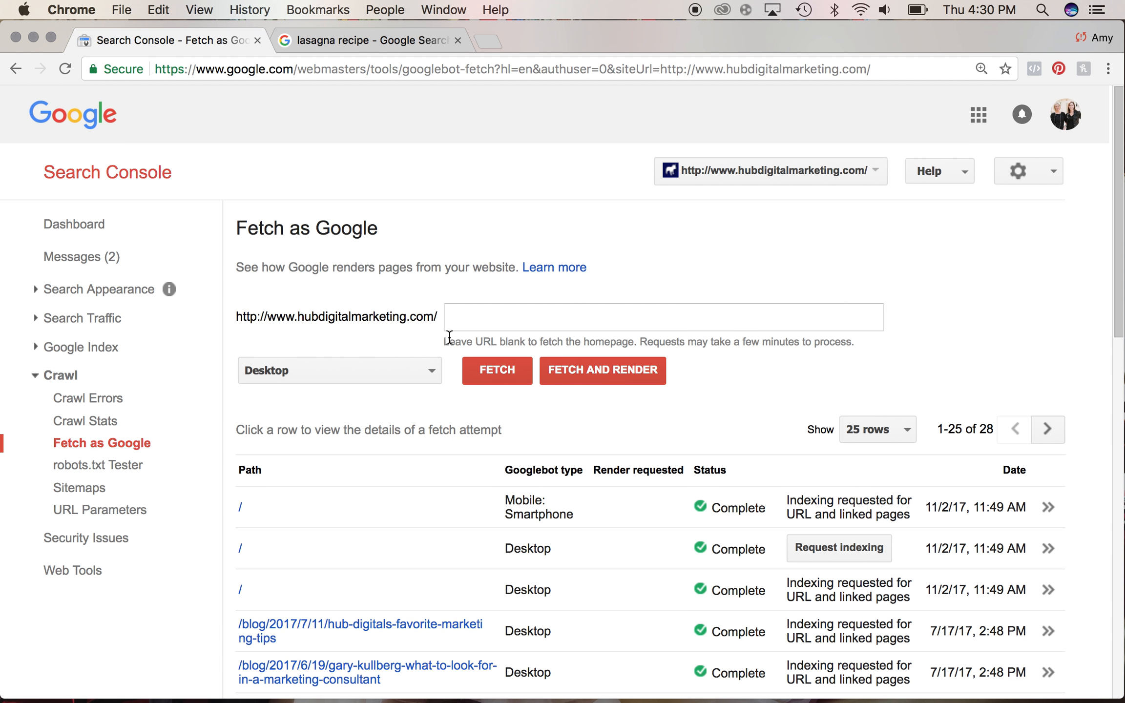
{"action": "left_click", "coordinate": [499, 377]}
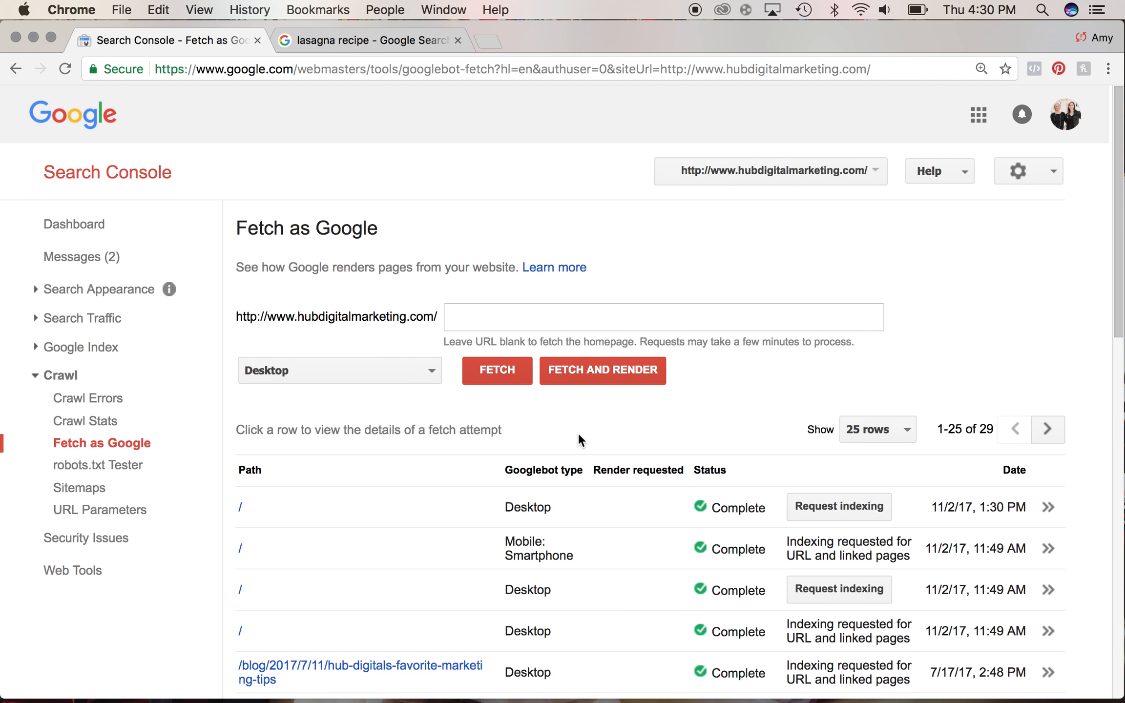
- Request indexing for the fetched homepage, choosing to crawl this URL and its direct links
{"action": "left_click", "coordinate": [830, 514]}
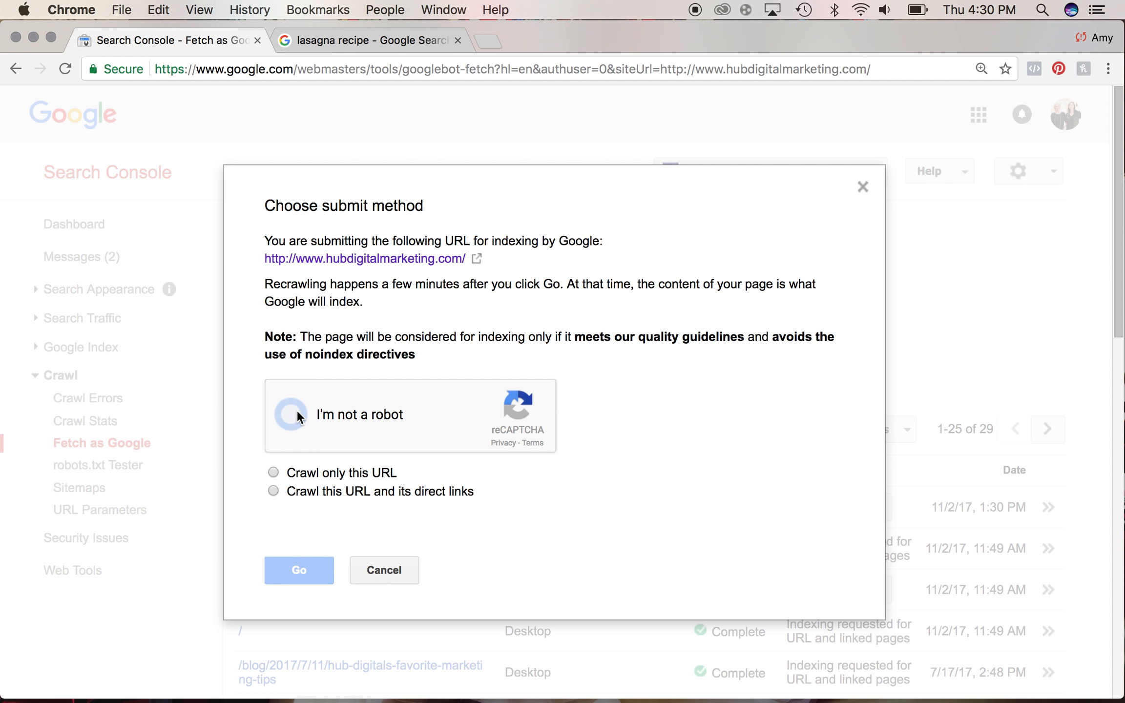
{"action": "left_click", "coordinate": [272, 472]}
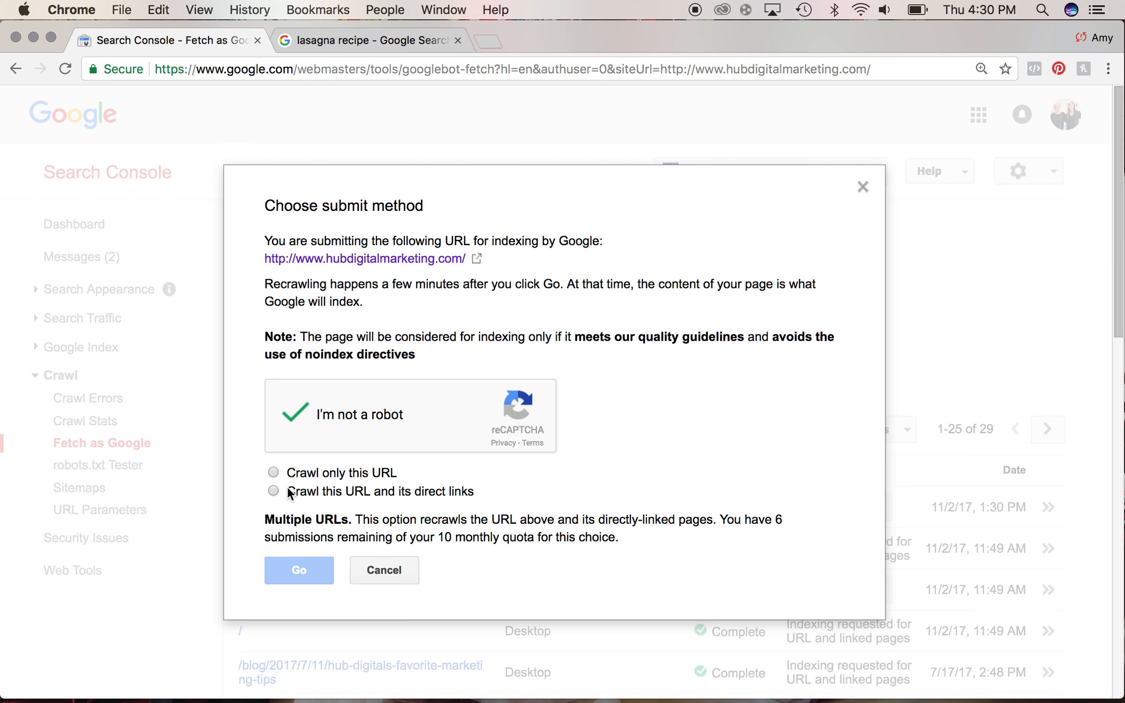
{"action": "mouse_move", "coordinate": [456, 491]}
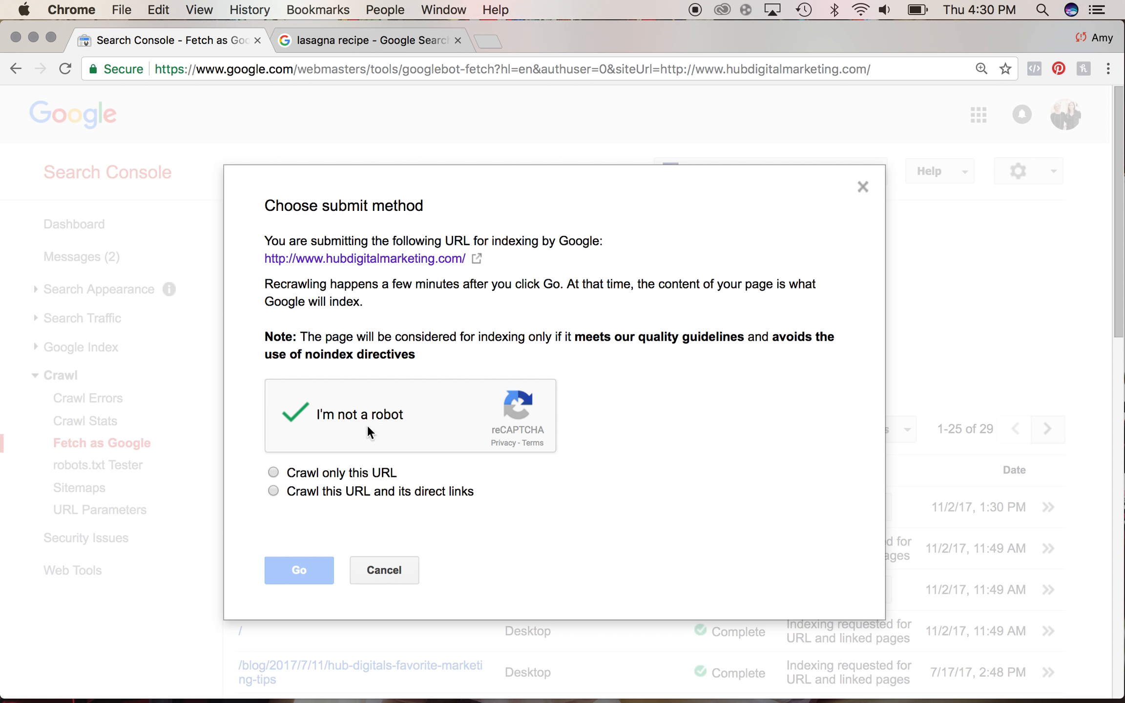
{"action": "left_click", "coordinate": [273, 491]}
{"action": "left_click", "coordinate": [316, 576]}
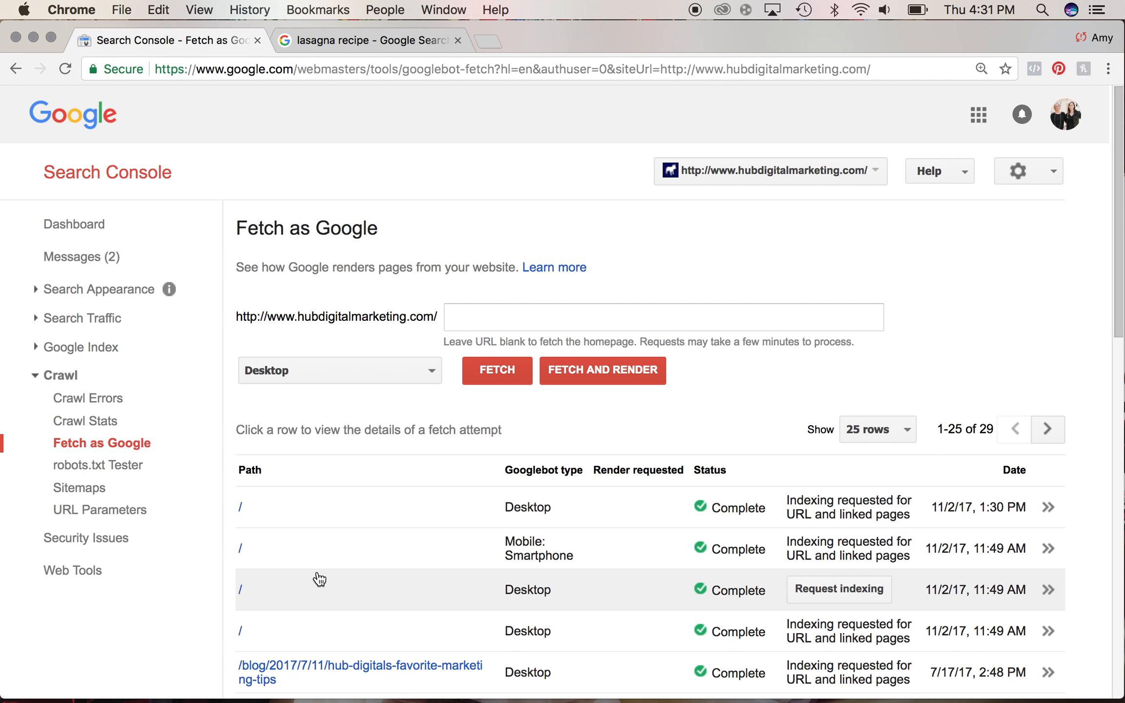
- Switch the Googlebot type to Mobile: Smartphone for the next fetch
{"action": "left_click", "coordinate": [403, 380]}
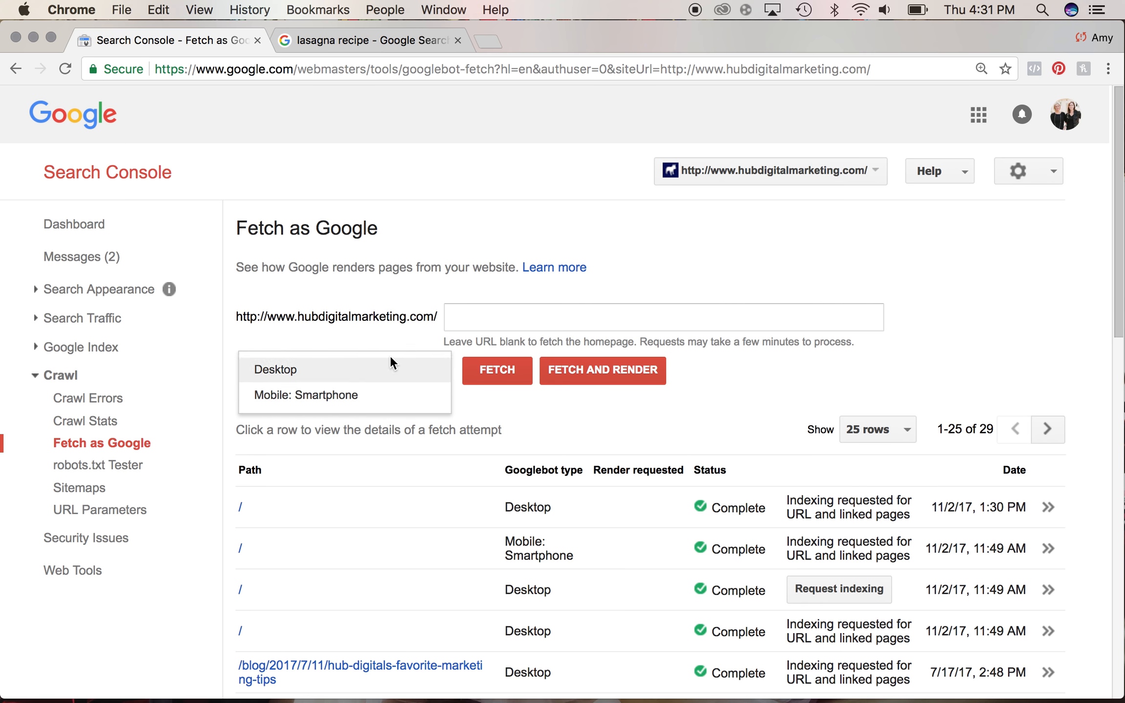
{"action": "left_click", "coordinate": [377, 397]}
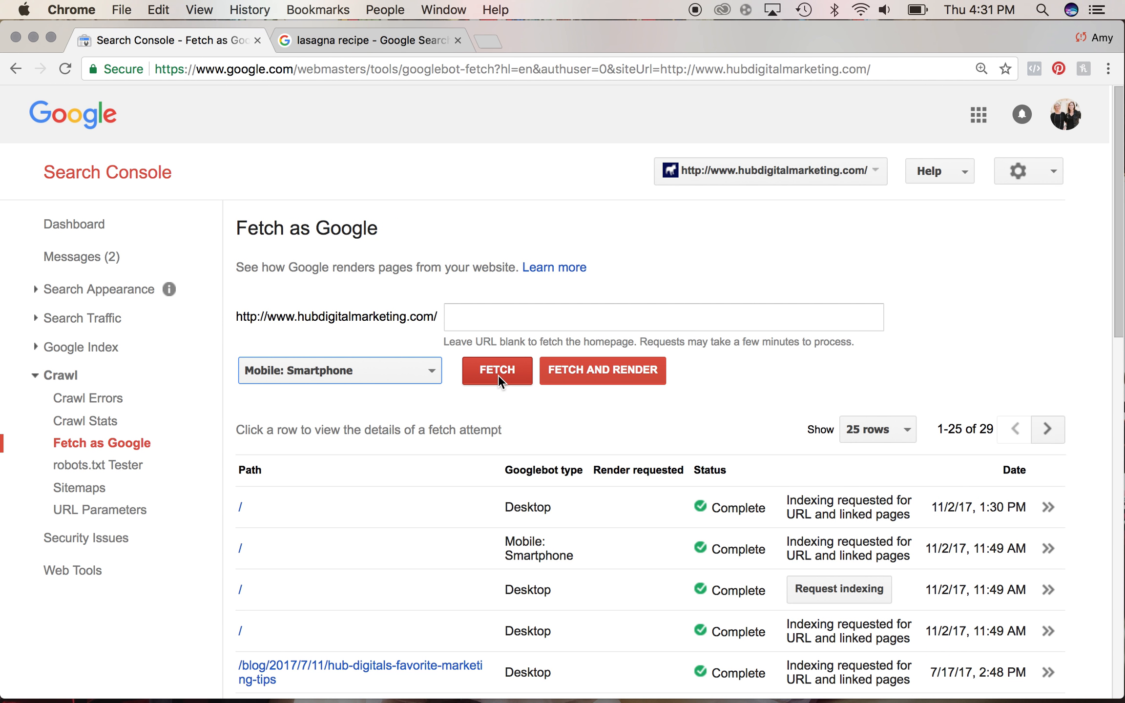